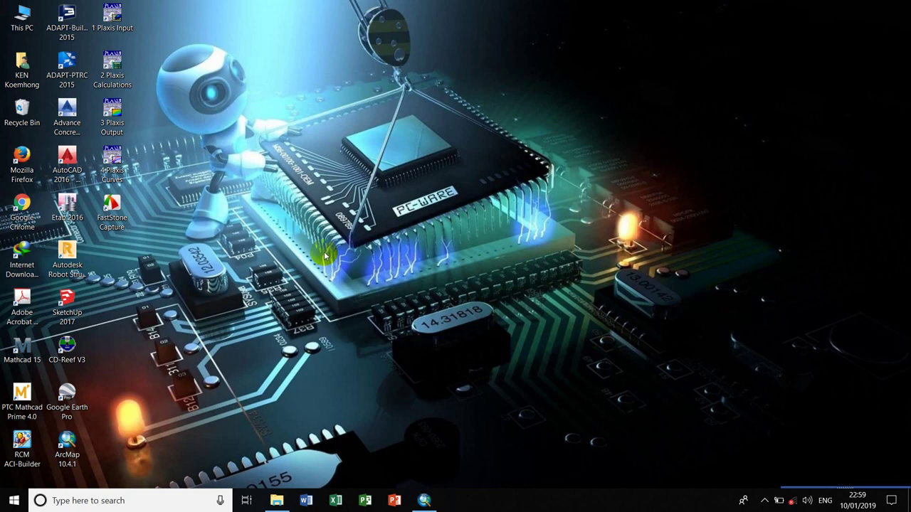
Open RusseyKeo coordinates data.xlsx and examine the borehole X and Y coordinates, acceleration, description and location columns
click(279, 502)
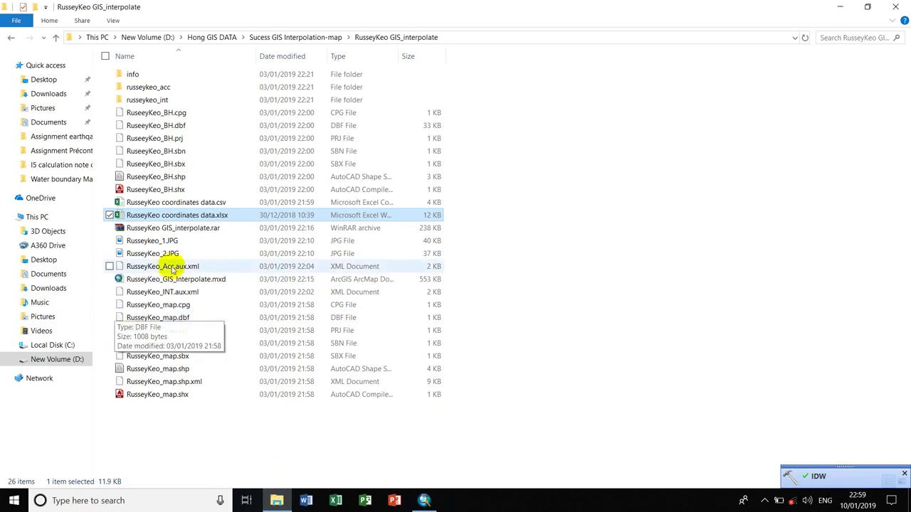
double_click(204, 216)
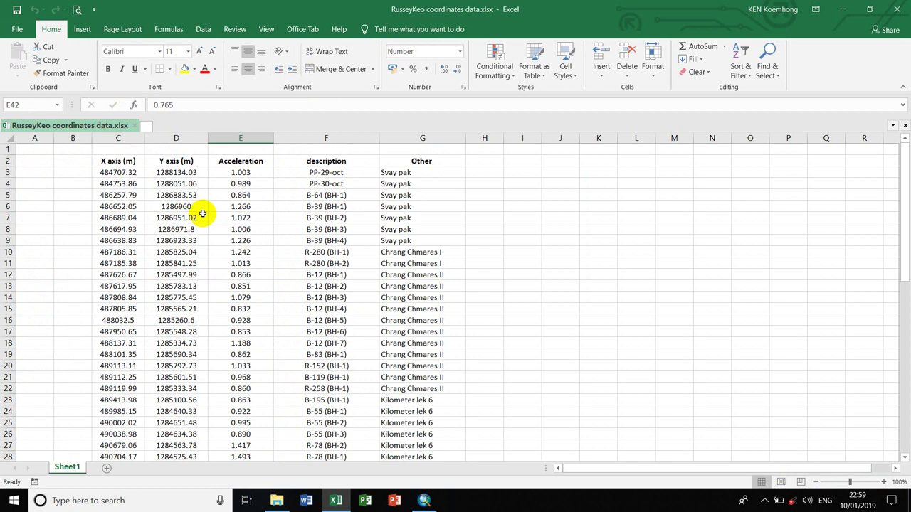
click(329, 198)
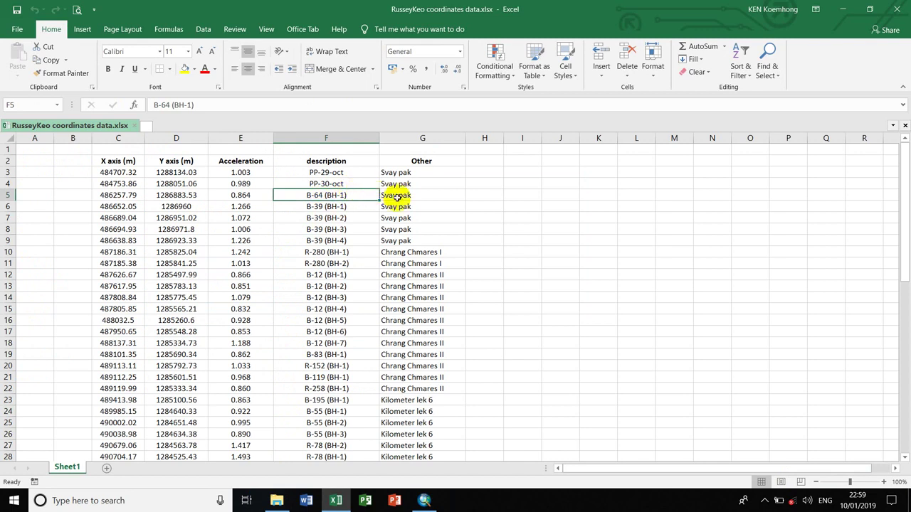
click(426, 195)
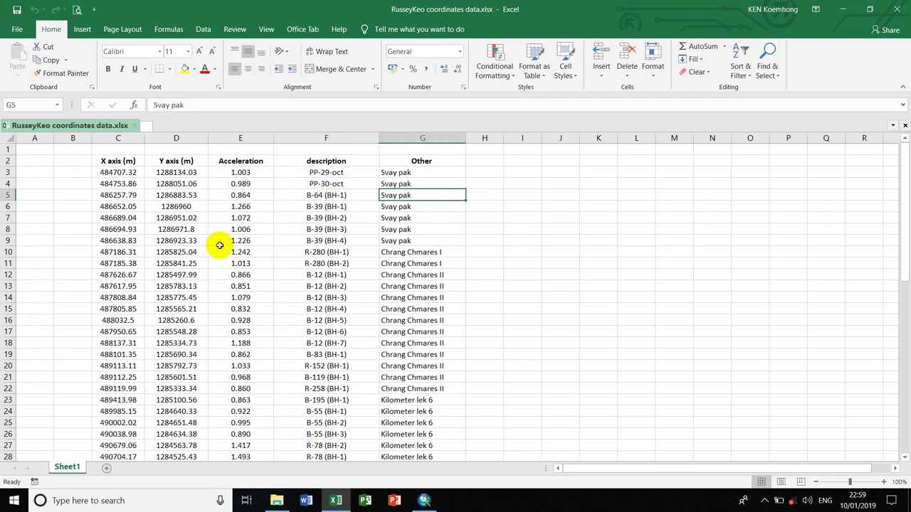
click(112, 195)
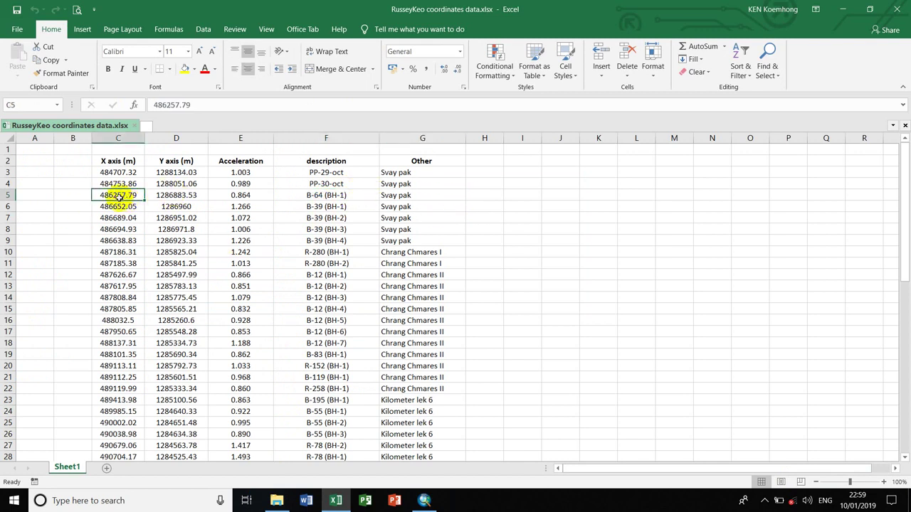
click(180, 195)
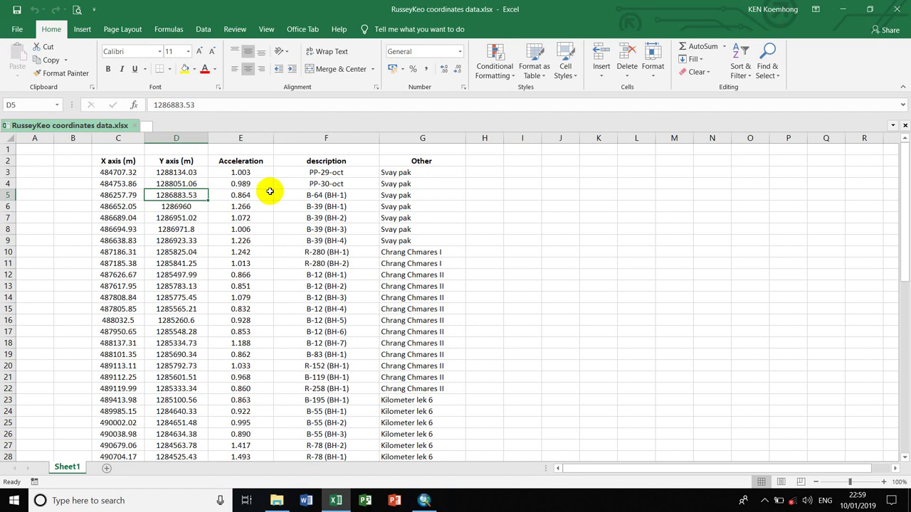
click(117, 194)
click(196, 196)
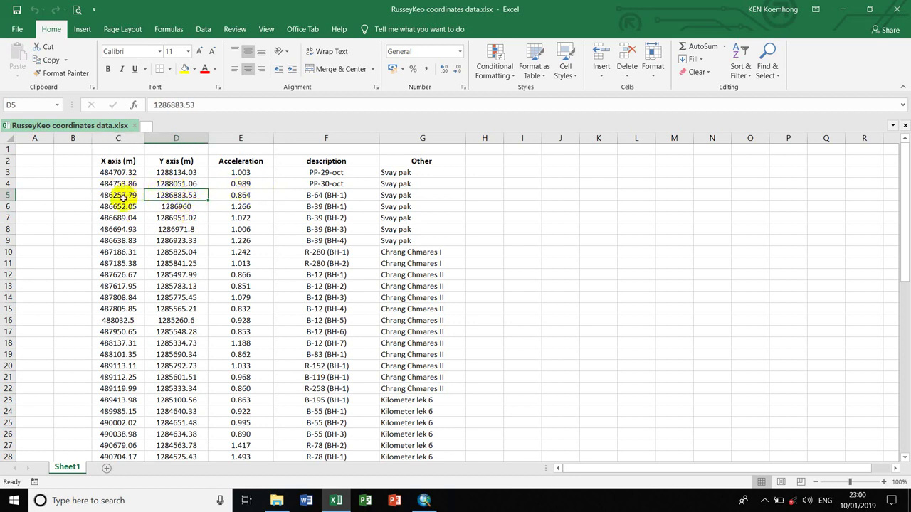
click(252, 196)
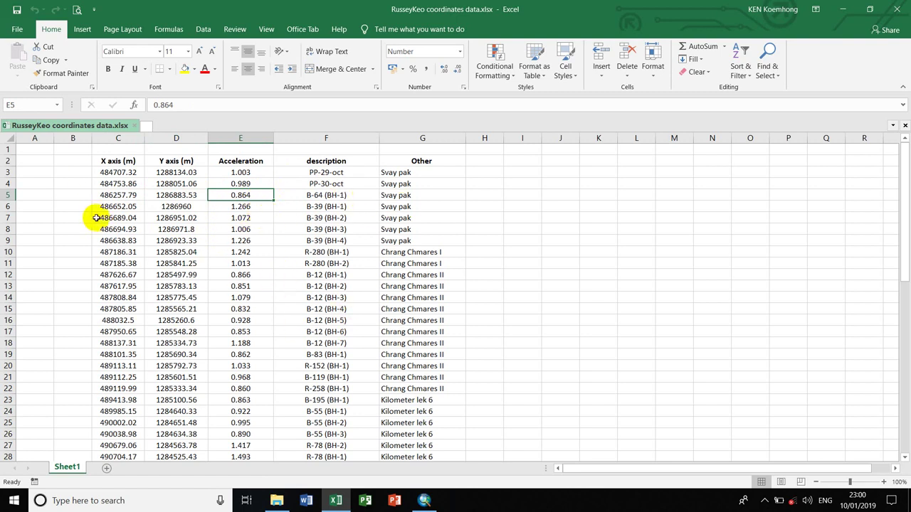
click(16, 30)
click(39, 133)
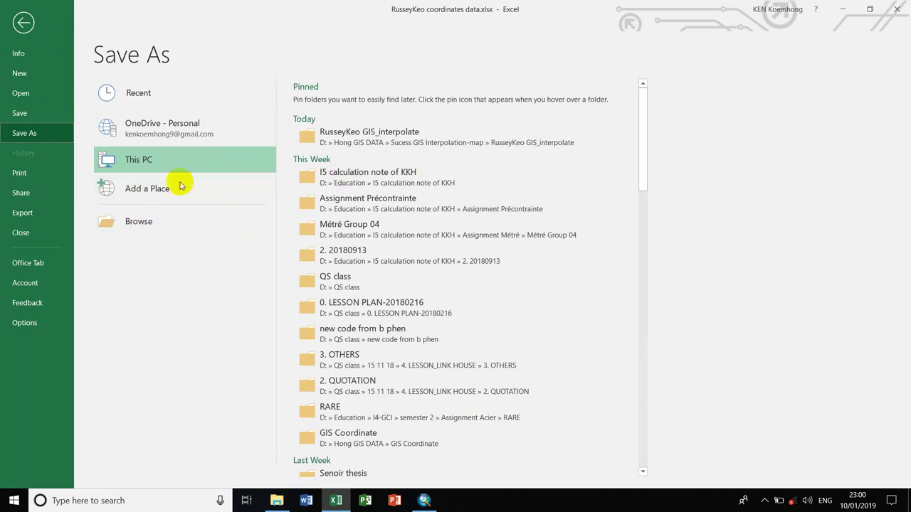
click(414, 143)
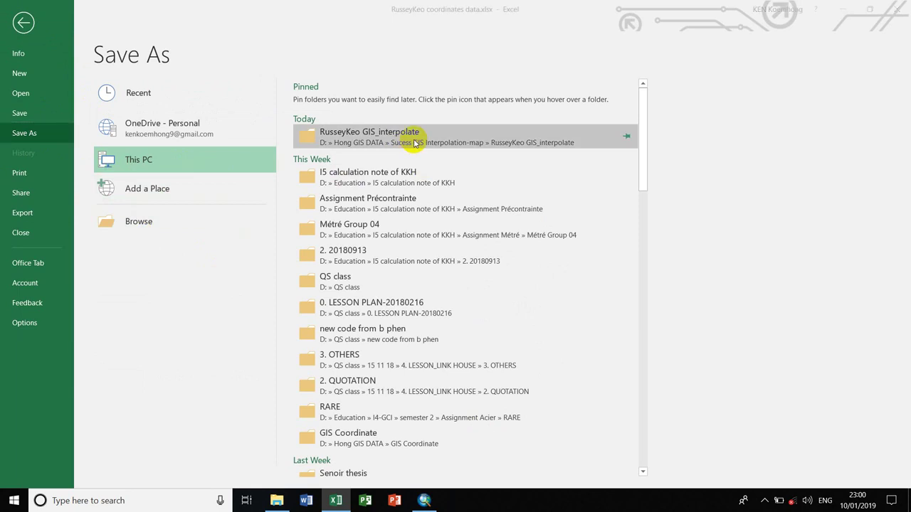
click(158, 218)
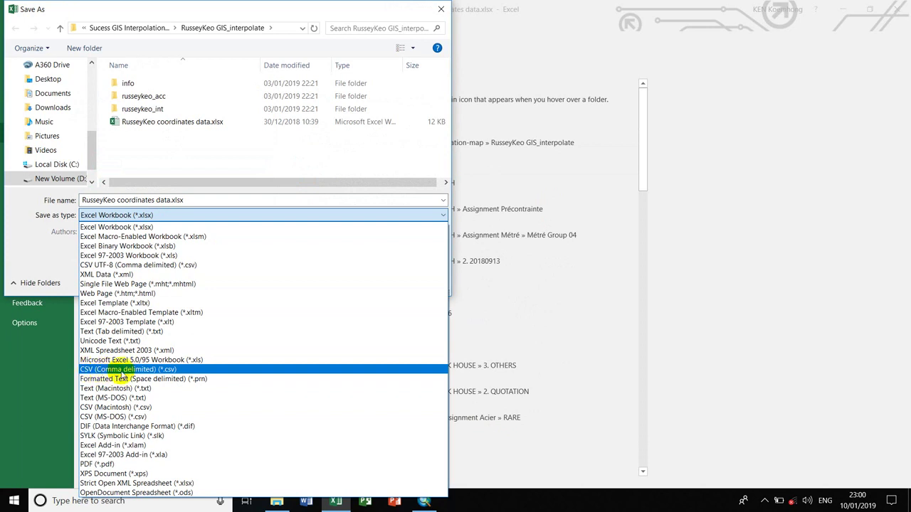
click(178, 369)
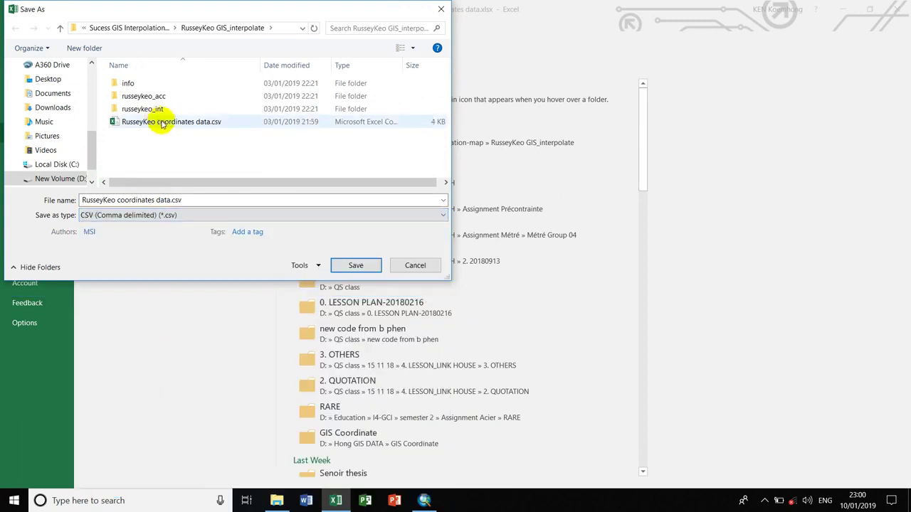
click(416, 265)
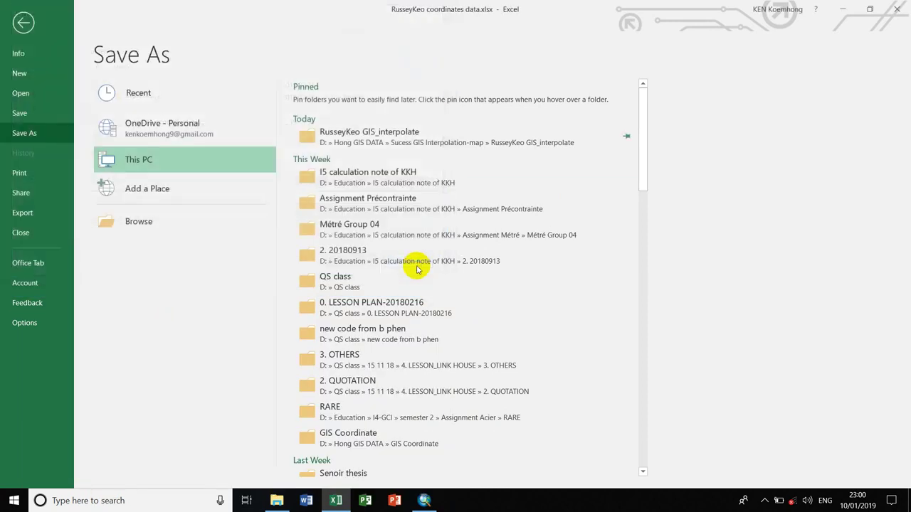
Close the coordinates workbook and the file folder window, and refresh the desktop
click(895, 8)
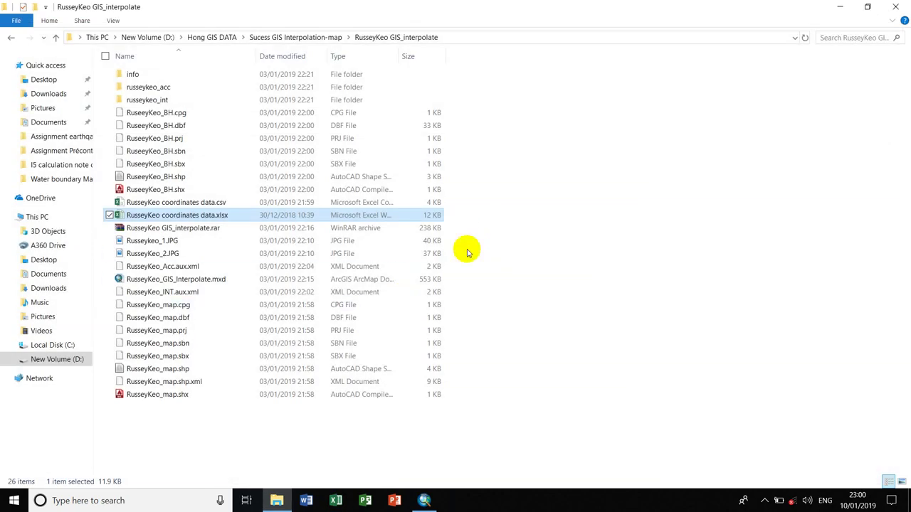
click(895, 7)
right_click(330, 89)
click(411, 124)
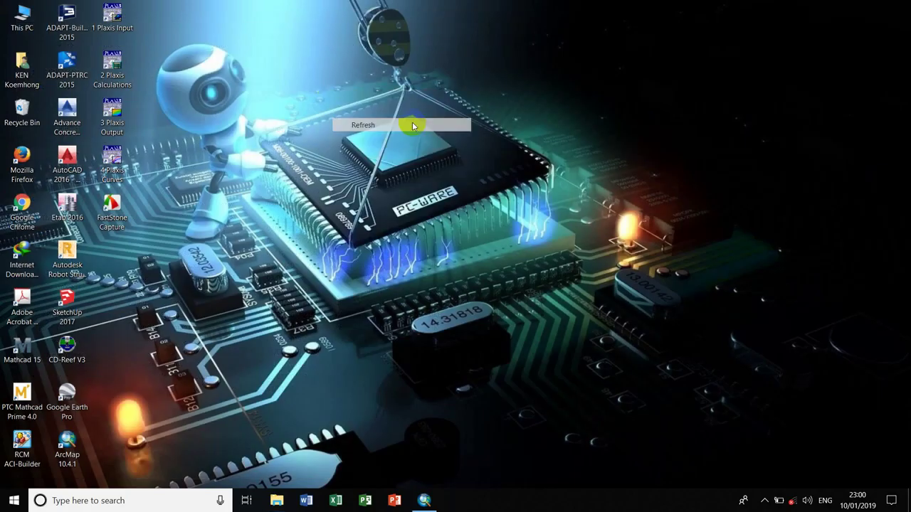
Switch to ArcMap and remove the GGGG layer from the map
click(425, 500)
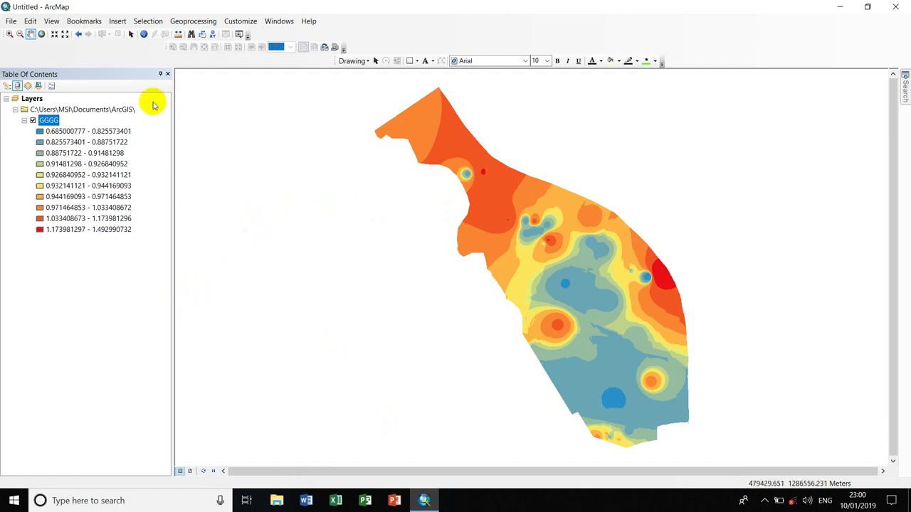
right_click(32, 121)
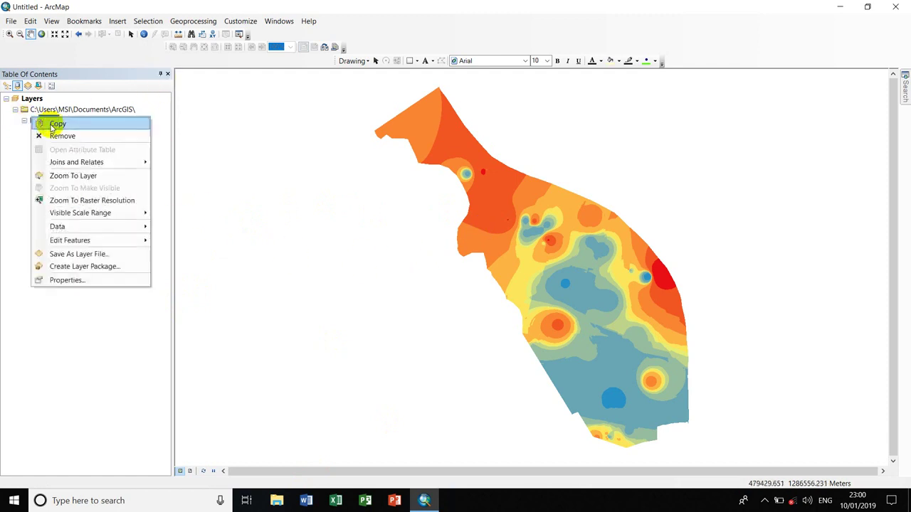
click(99, 135)
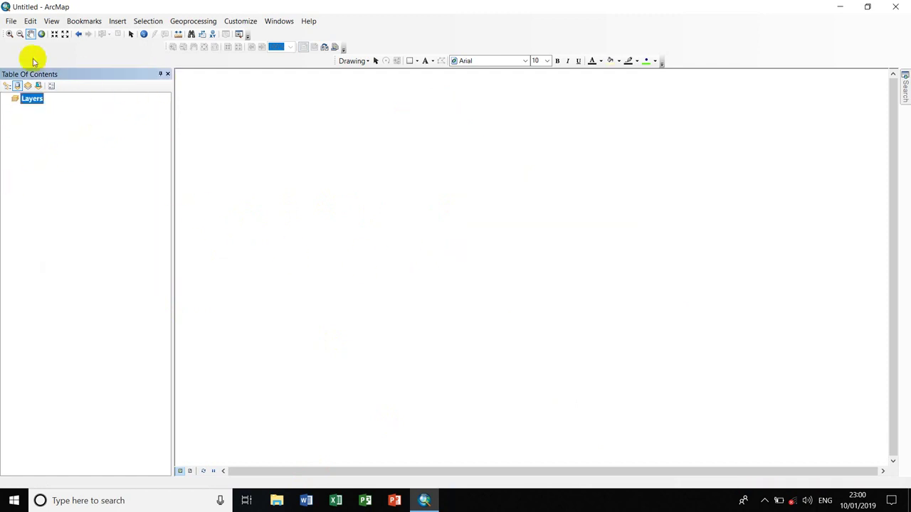
Add the RusseyKeo_map.shp shapefile from the RusseyKeo GIS_interpolate folder to the map
click(11, 21)
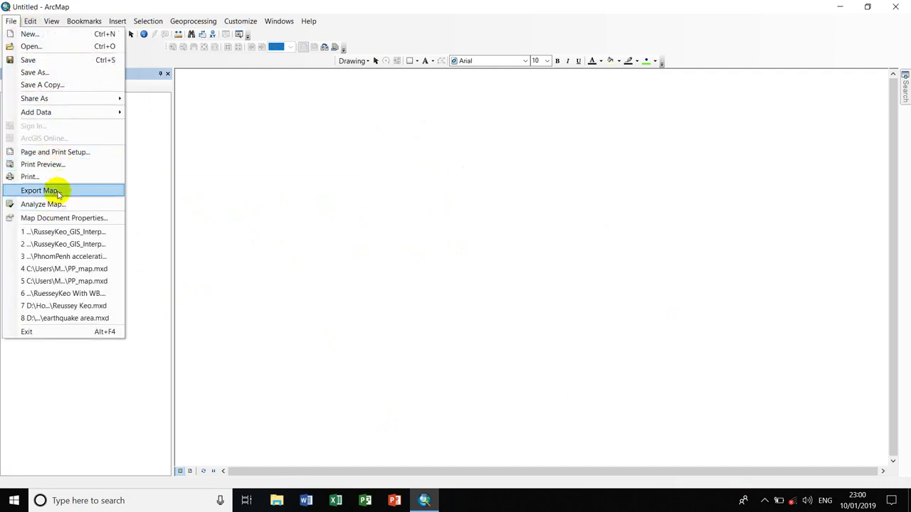
click(298, 189)
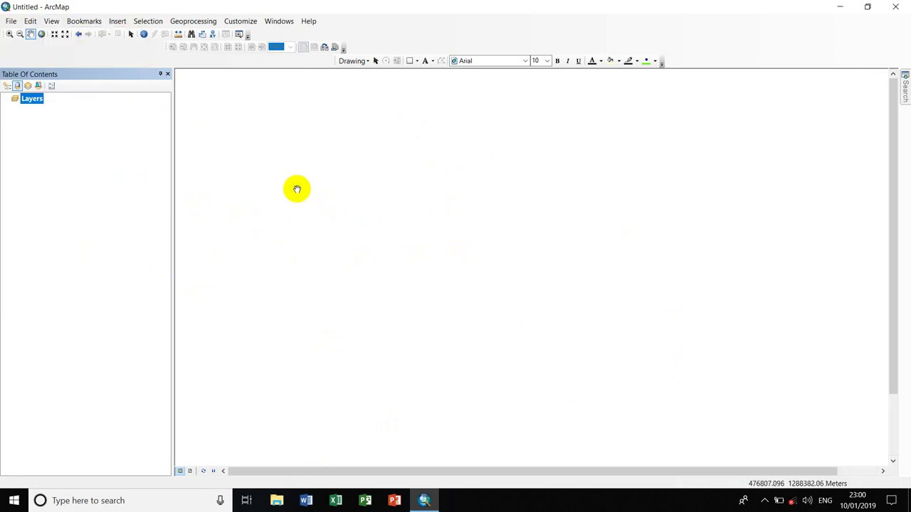
click(12, 20)
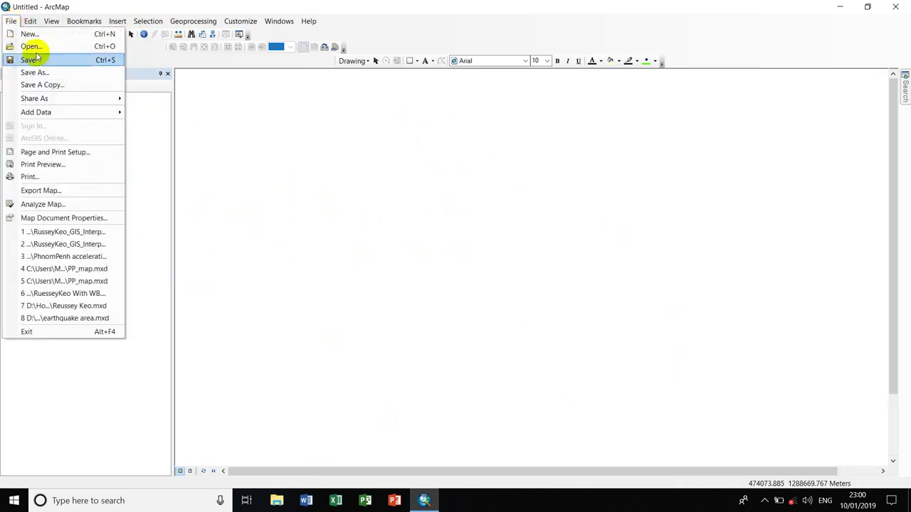
mouse_move(44, 116)
click(179, 115)
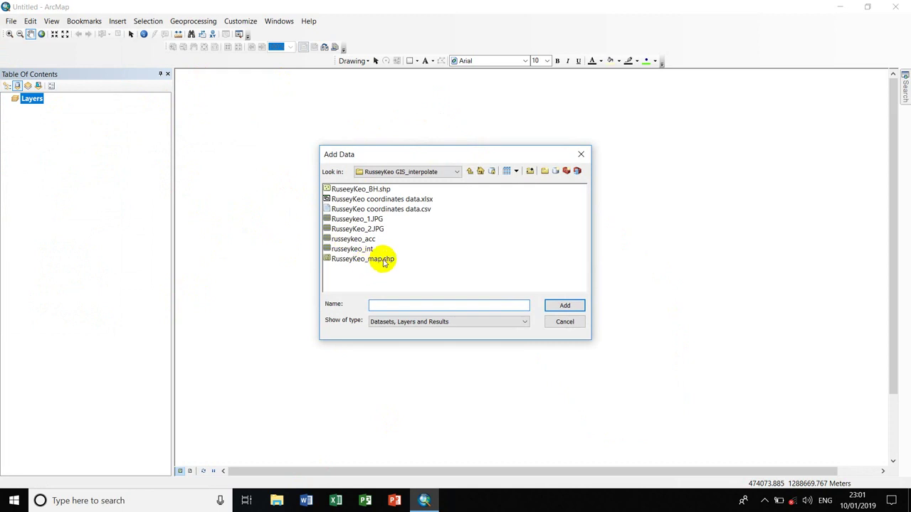
click(561, 306)
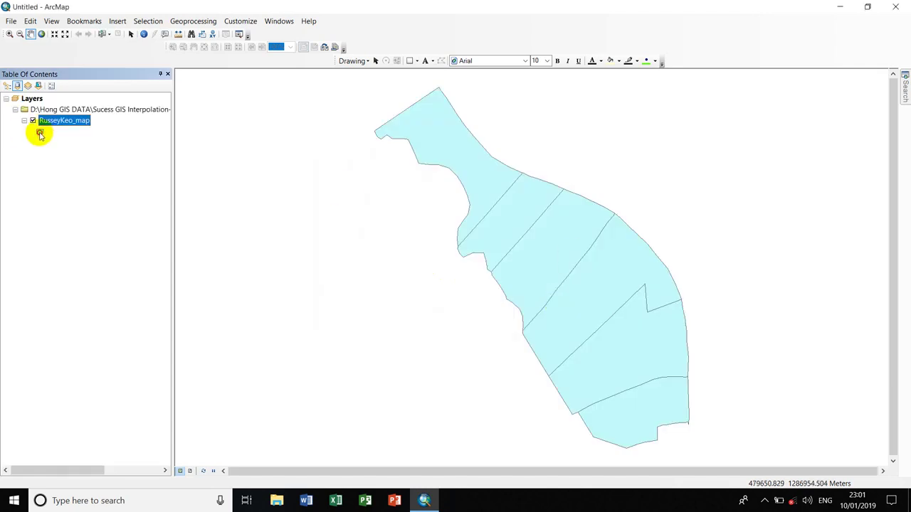
Change the RusseyKeo_map polygon symbol to Hollow with a thicker black outline
click(41, 134)
click(301, 228)
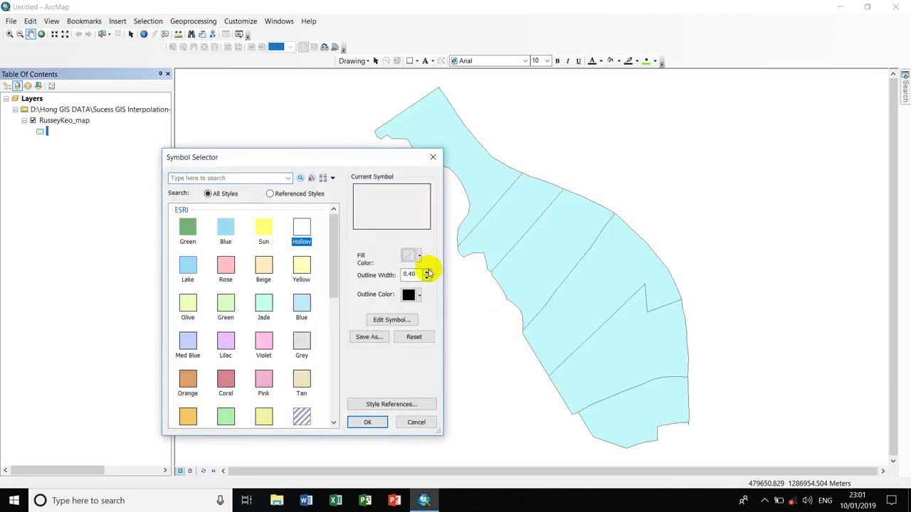
click(367, 421)
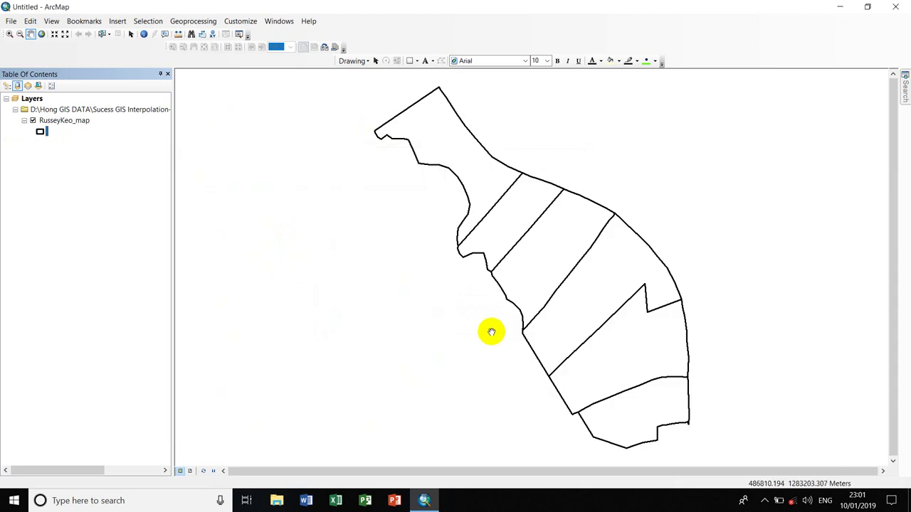
drag(460, 337, 433, 320)
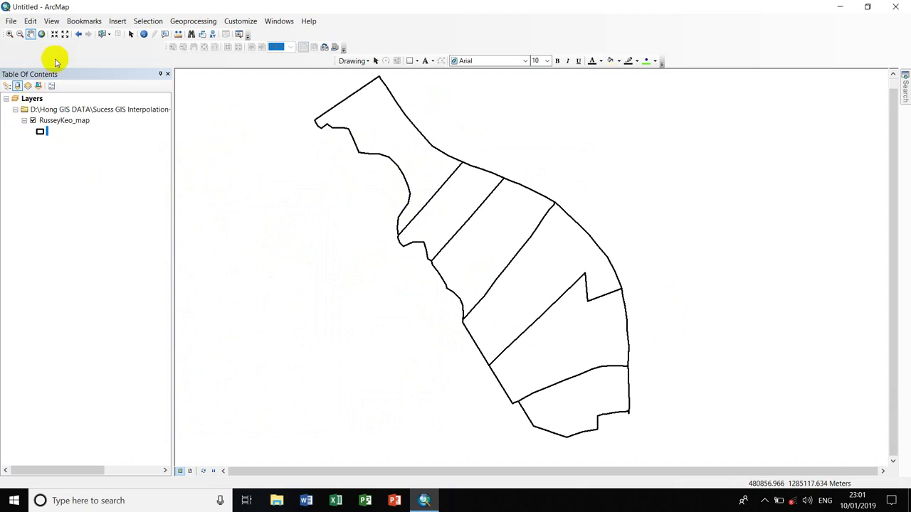
Start adding XY data and load RusseyKeo coordinates data.csv as the source table
click(11, 21)
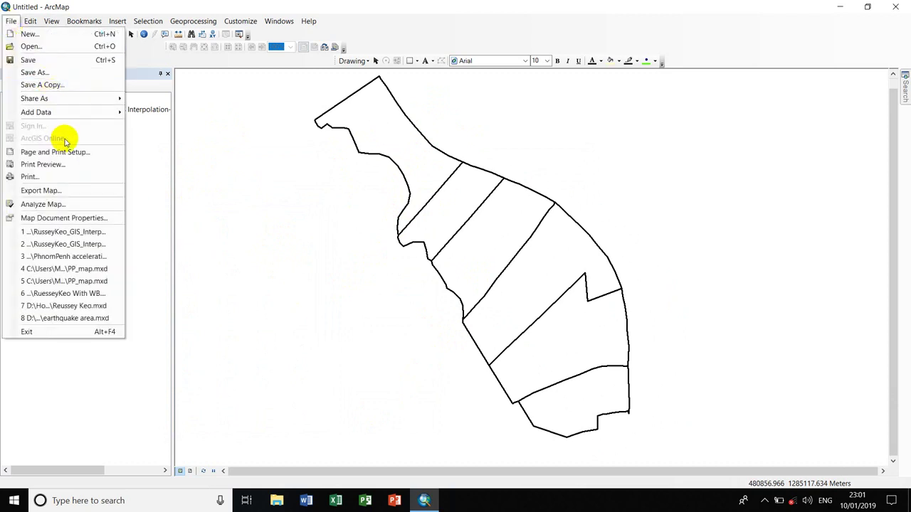
mouse_move(67, 112)
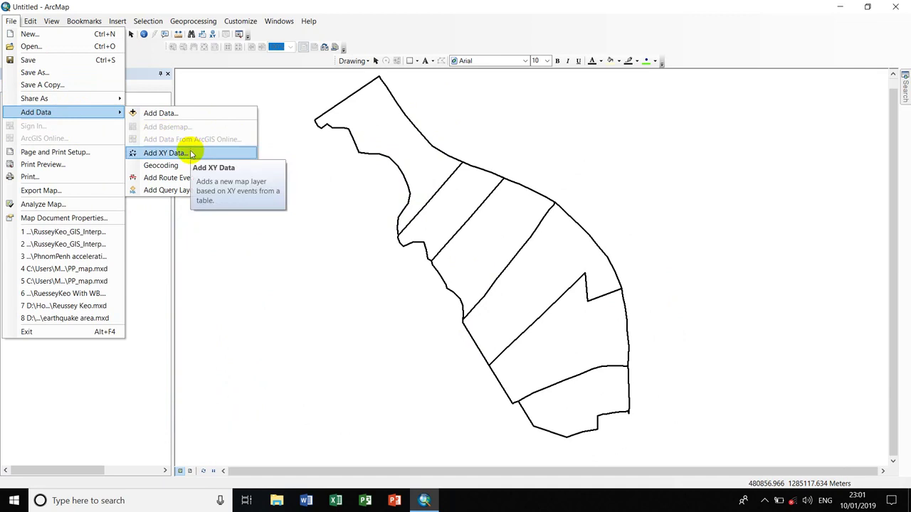
click(191, 154)
click(538, 144)
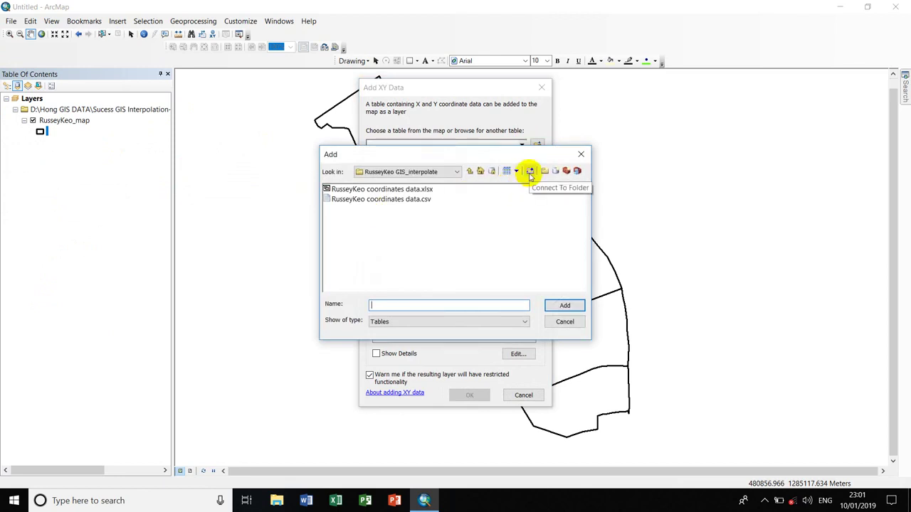
click(368, 200)
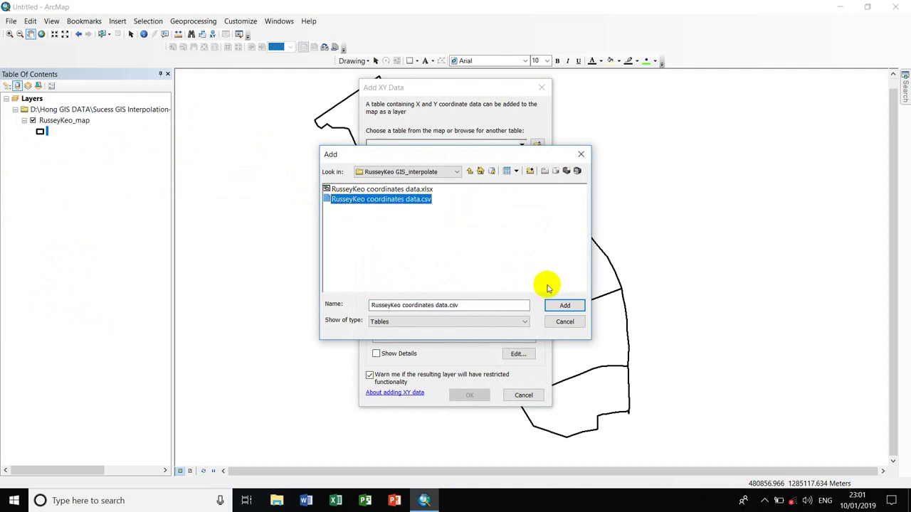
click(564, 306)
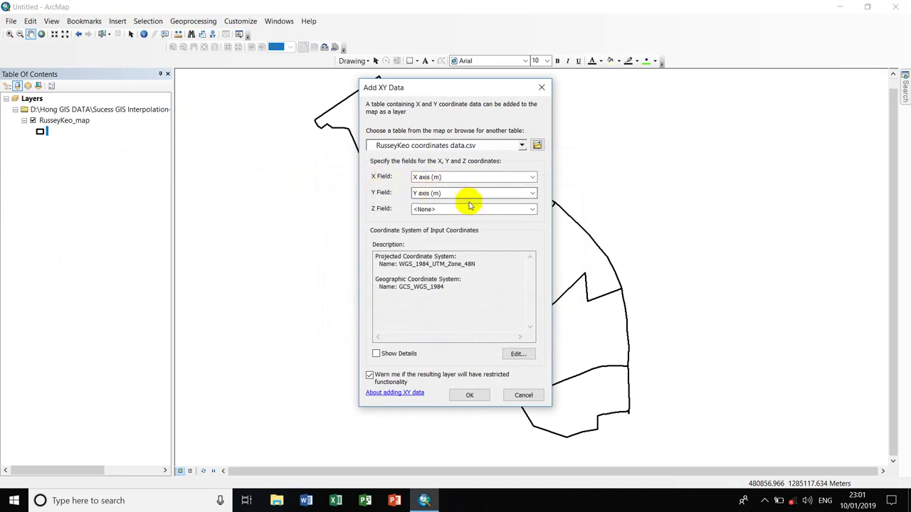
Assign Acceleration as the Z field and create the borehole point layer from the XY table
click(526, 209)
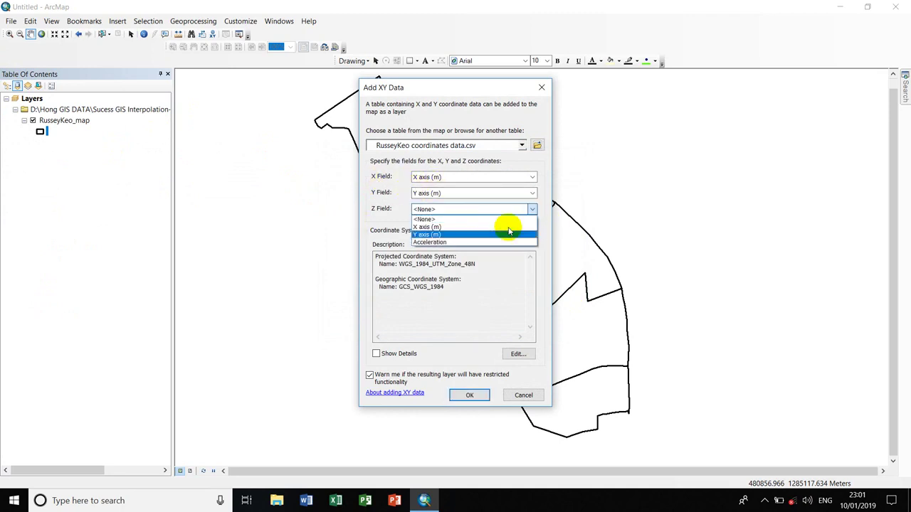
click(448, 239)
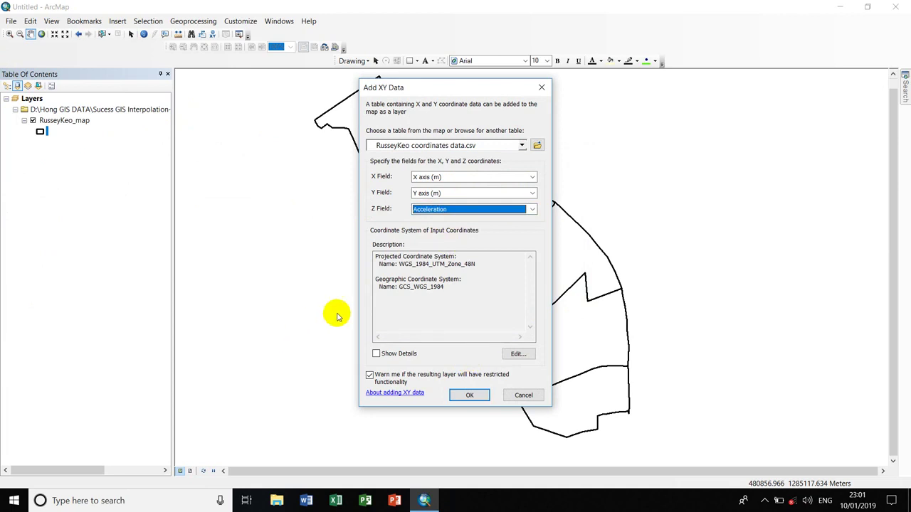
click(470, 395)
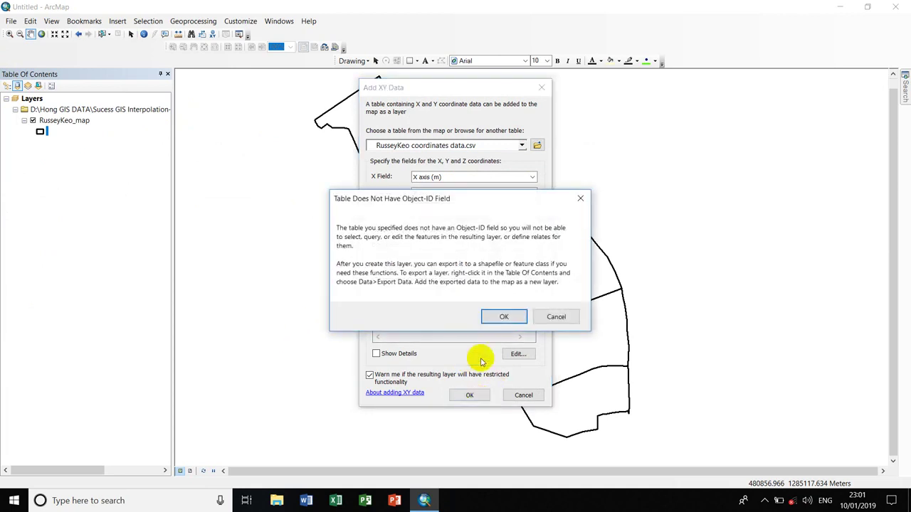
click(498, 317)
drag(468, 250, 424, 245)
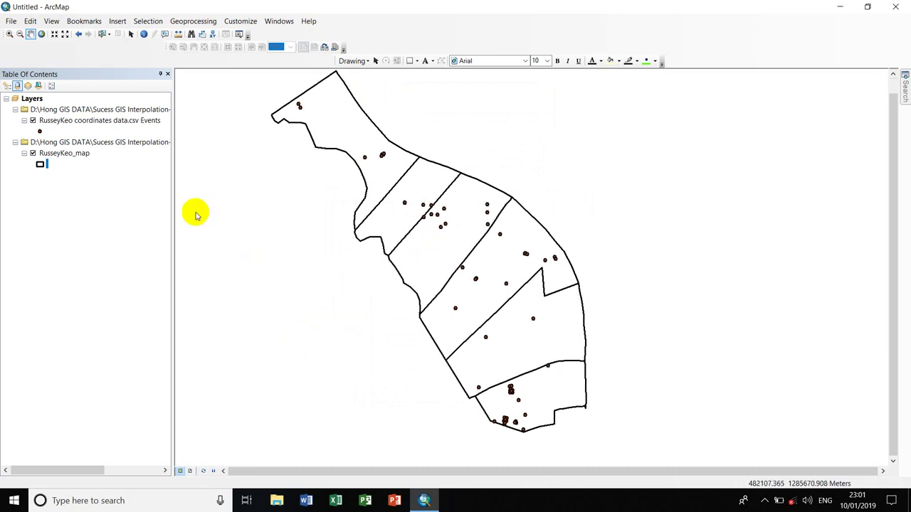
Open the IDW interpolation tool from the Geostatistical Analyst toolset in ArcToolbox
click(181, 26)
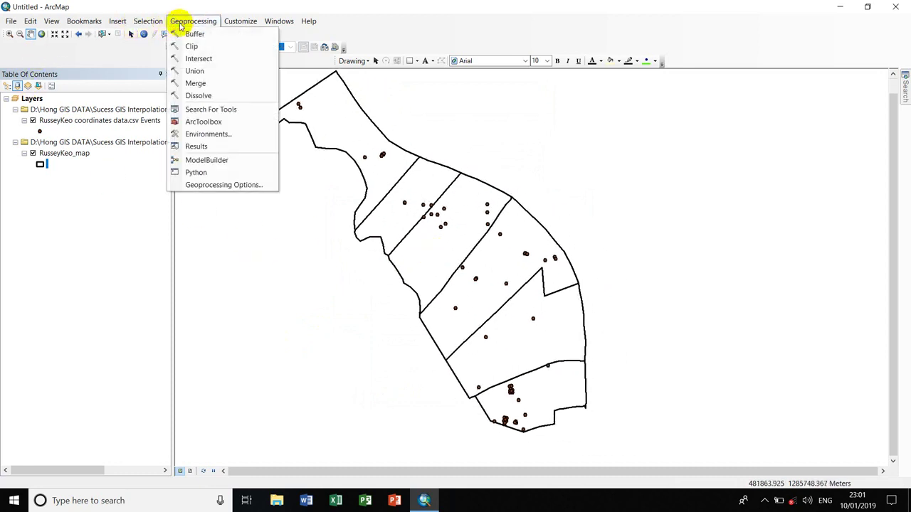
click(226, 122)
drag(790, 94, 806, 90)
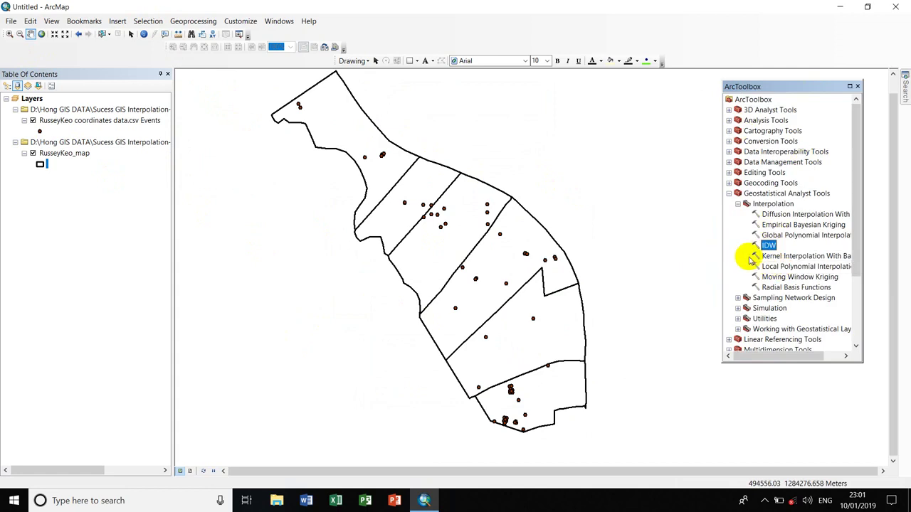
click(727, 193)
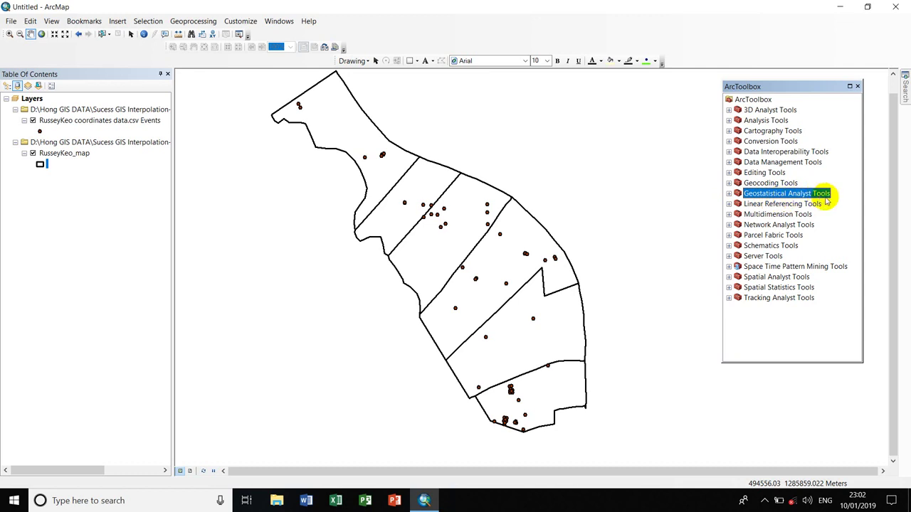
click(728, 194)
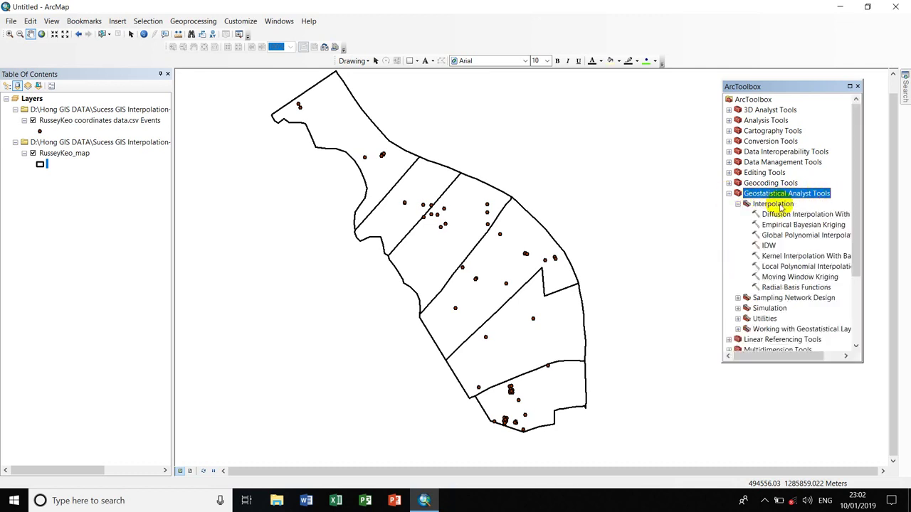
double_click(768, 246)
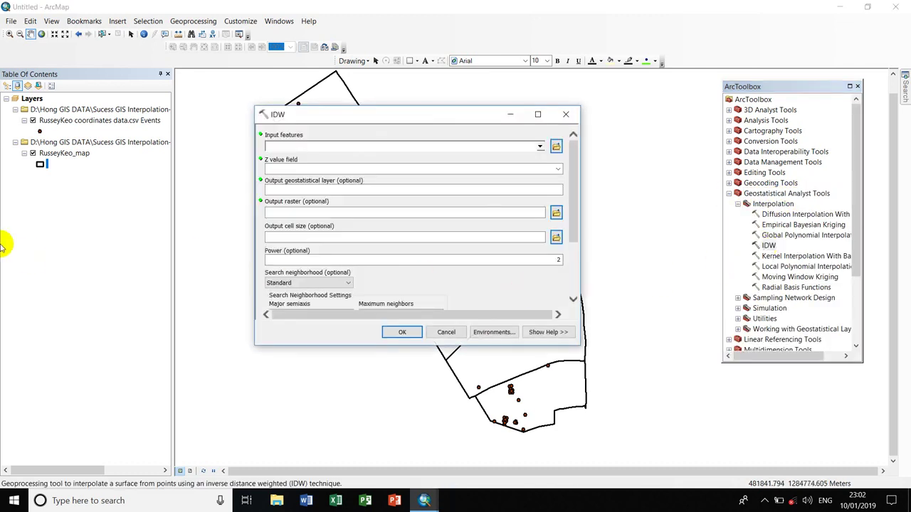
Use the RusseyKeo coordinates data.csv Events layer as the IDW input features, with Acceleration as the Z value field
click(45, 122)
drag(51, 121, 280, 151)
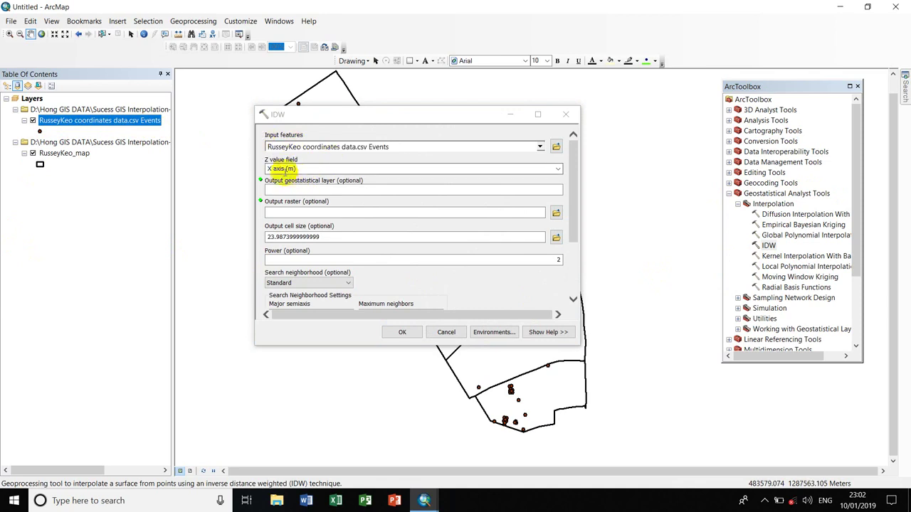
click(558, 169)
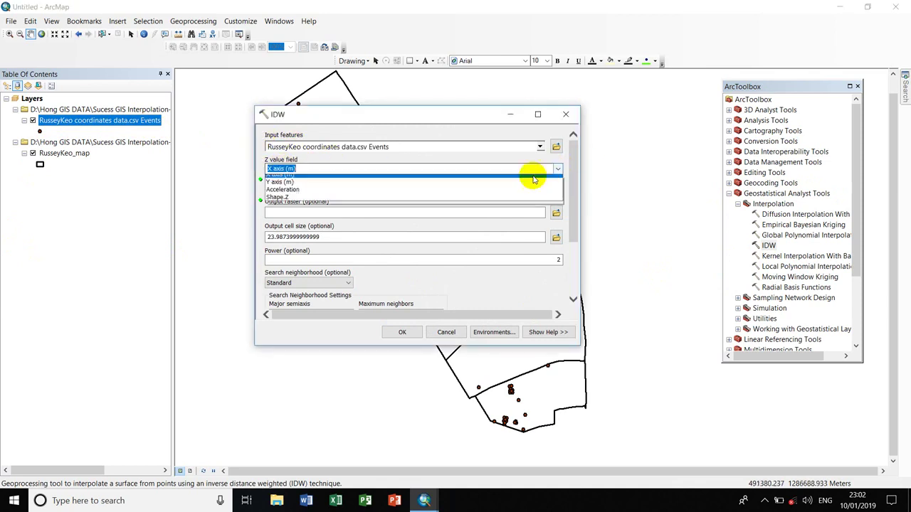
click(294, 195)
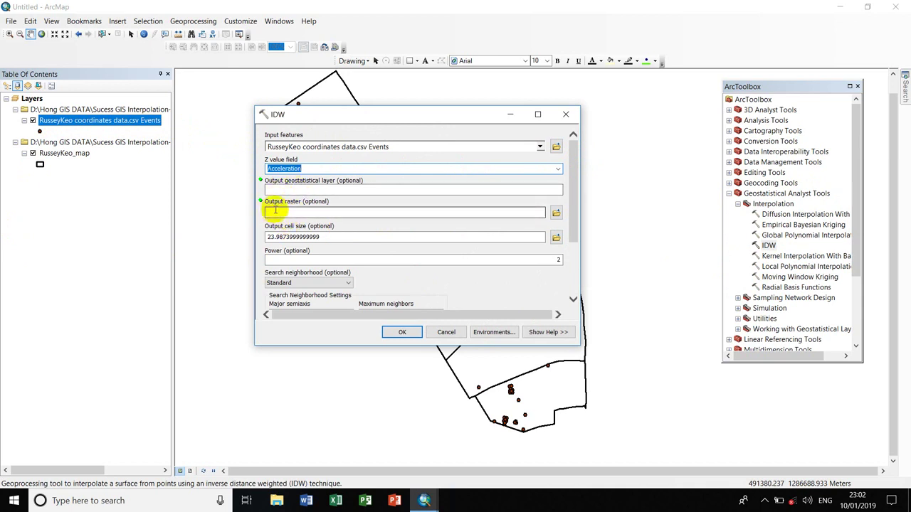
Save the IDW output raster as RusseyKeo1010 in the Documents\ArcGIS folder and review the remaining parameters
click(556, 213)
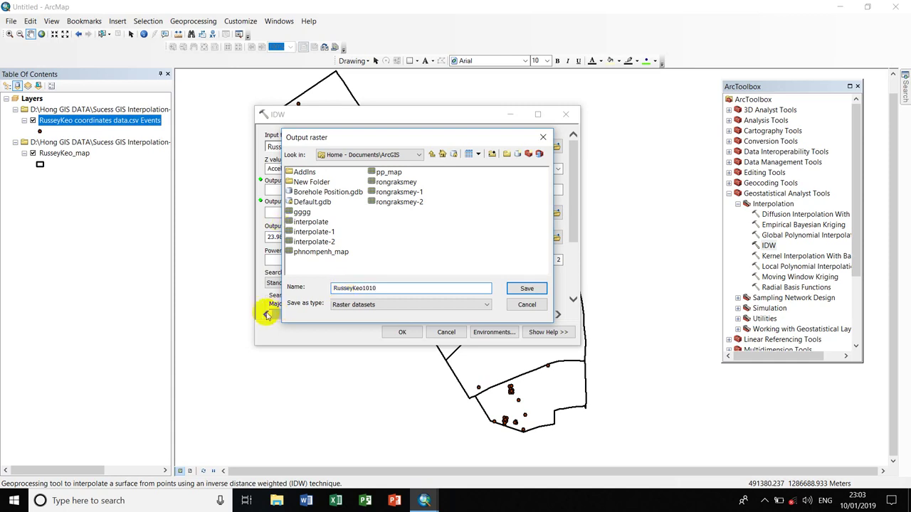
click(521, 289)
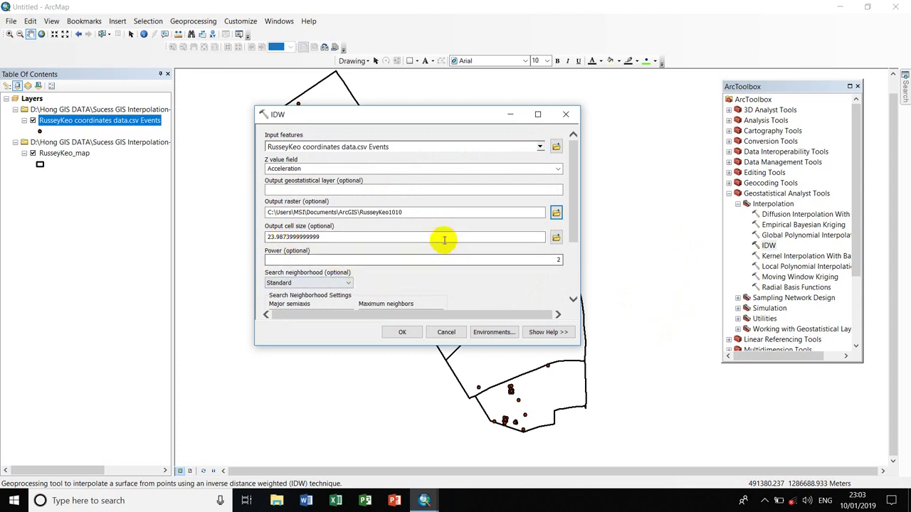
scroll(434, 253, down, 3)
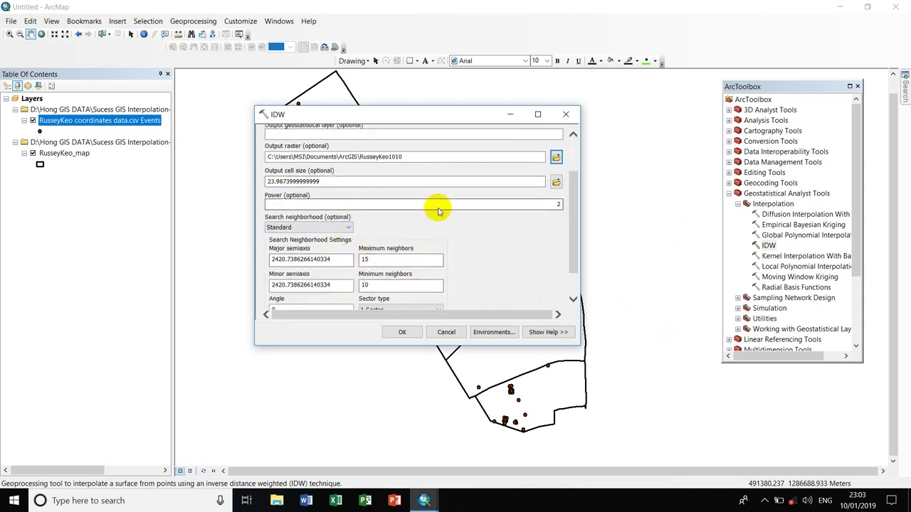
scroll(437, 214, up, 3)
scroll(437, 230, down, 5)
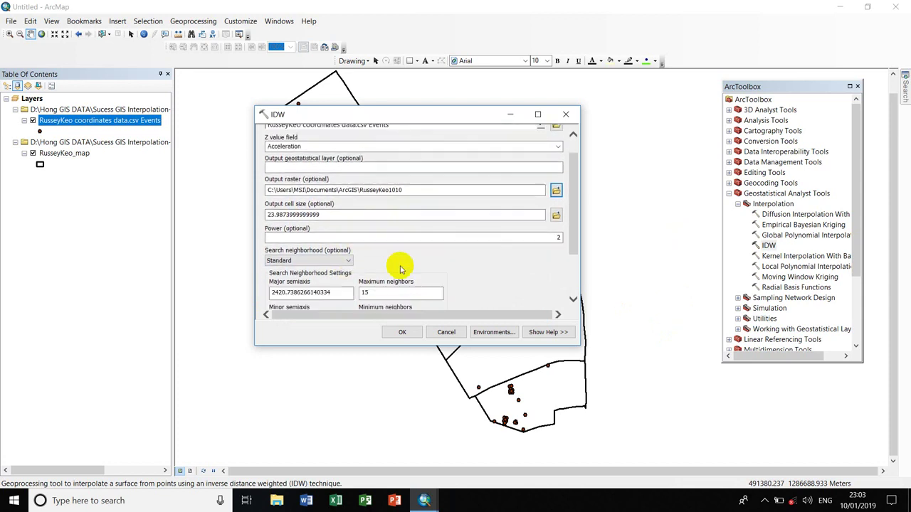
In the IDW environment settings, set the processing extent to match the RusseyKeo_map layer
click(494, 332)
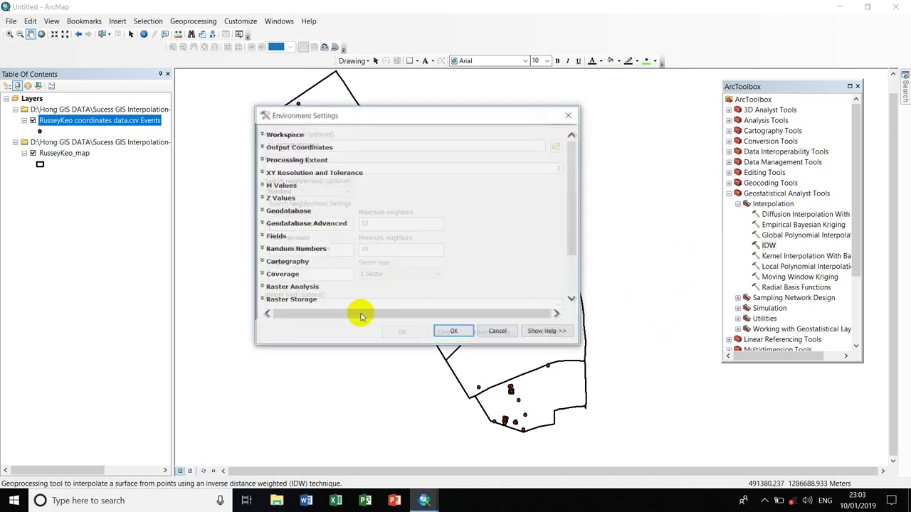
click(265, 160)
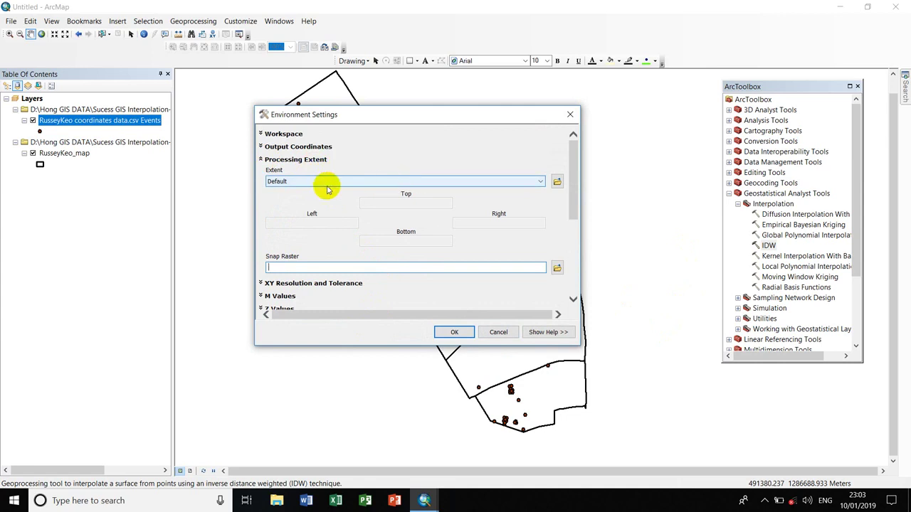
drag(456, 120, 215, 166)
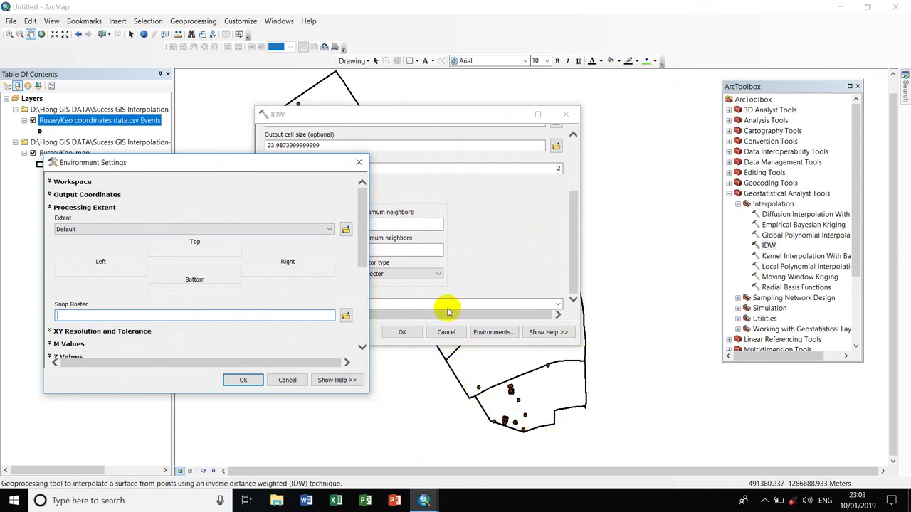
drag(238, 163, 271, 140)
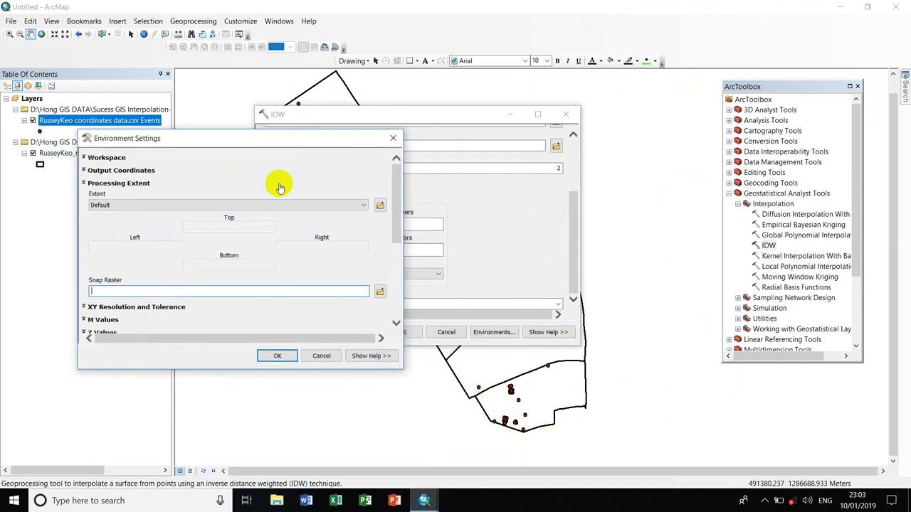
click(319, 204)
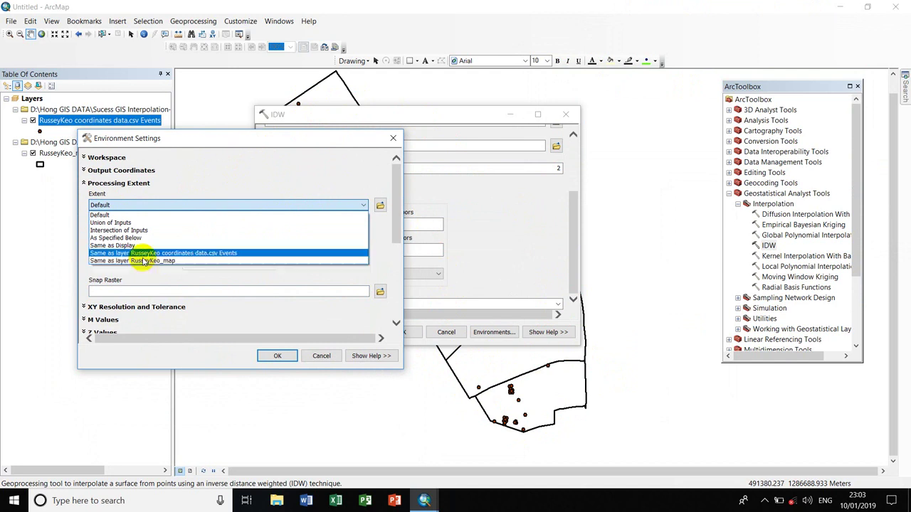
click(266, 134)
drag(283, 141, 408, 111)
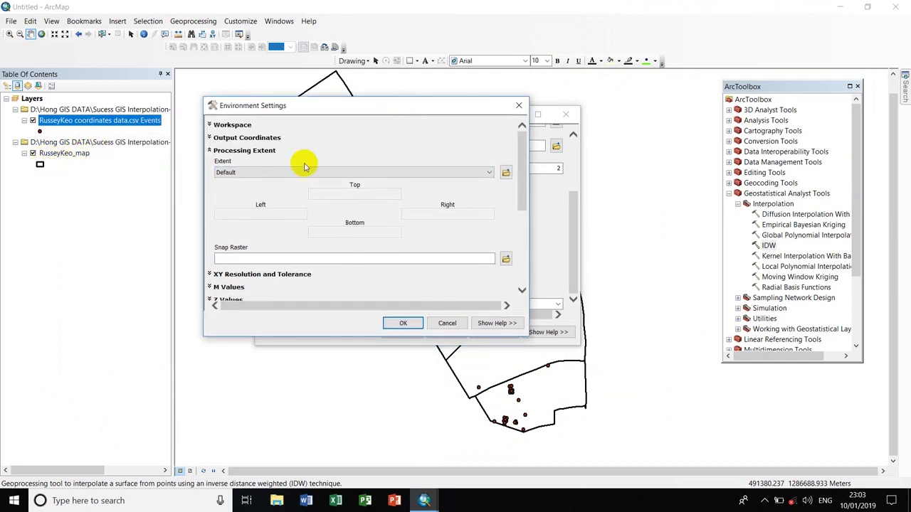
click(349, 172)
click(275, 229)
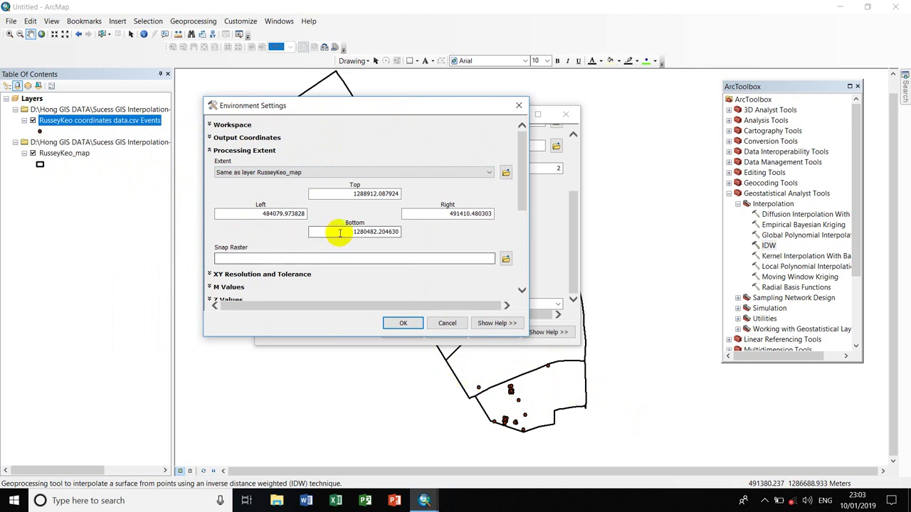
Set RusseyKeo_map as the raster analysis mask and accept the environment settings
scroll(384, 242, down, 5)
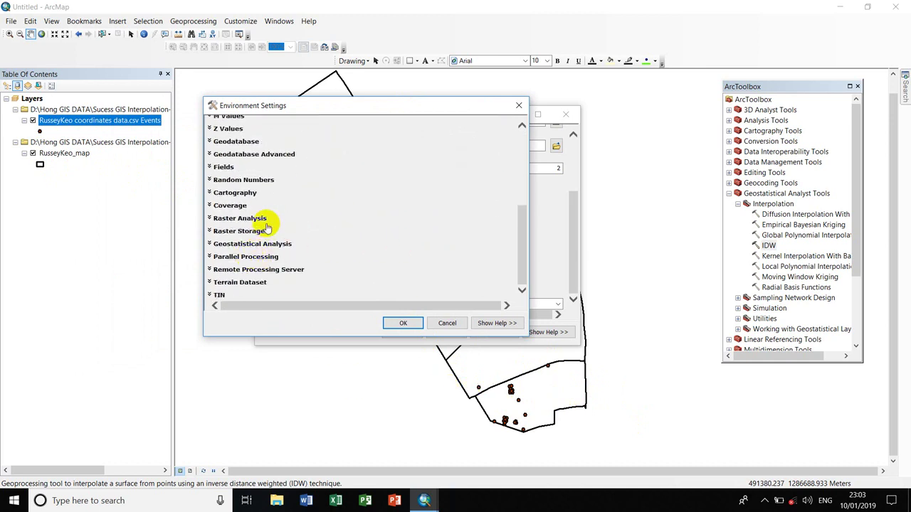
click(216, 221)
scroll(294, 221, down, 2)
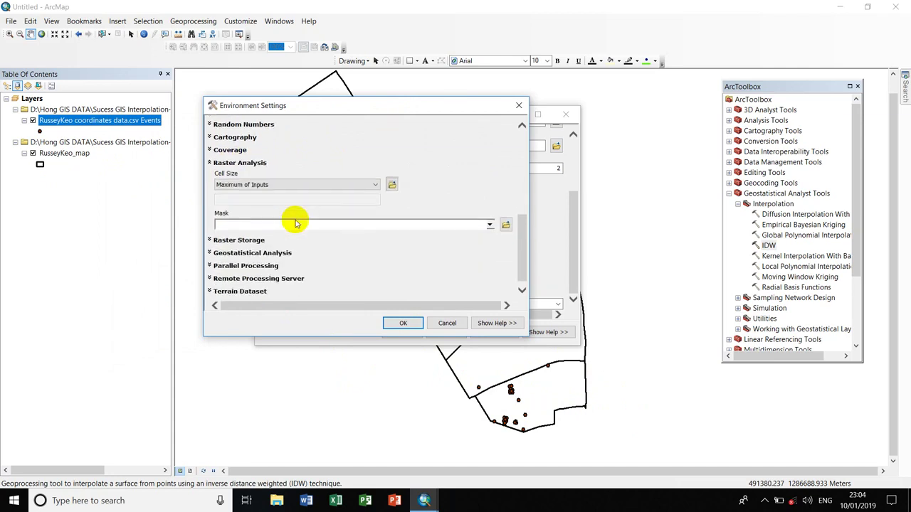
click(490, 226)
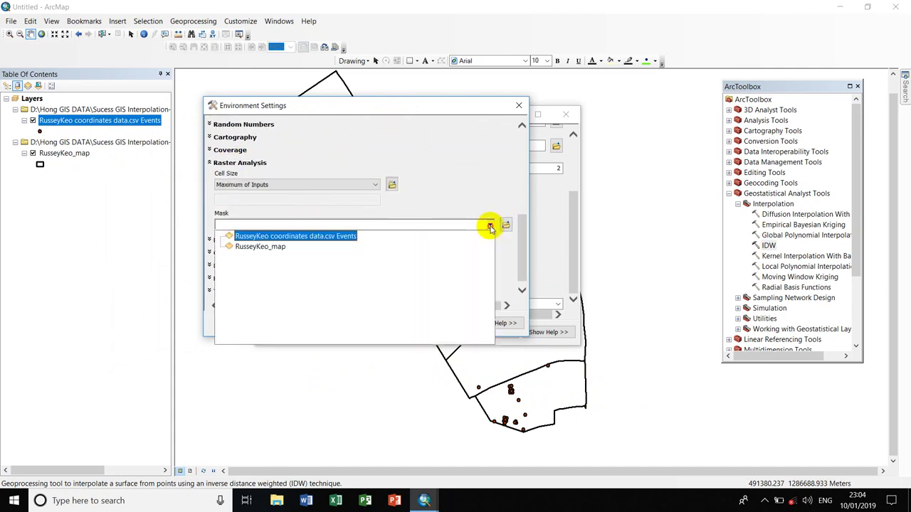
click(260, 247)
scroll(332, 220, down, 1)
click(404, 323)
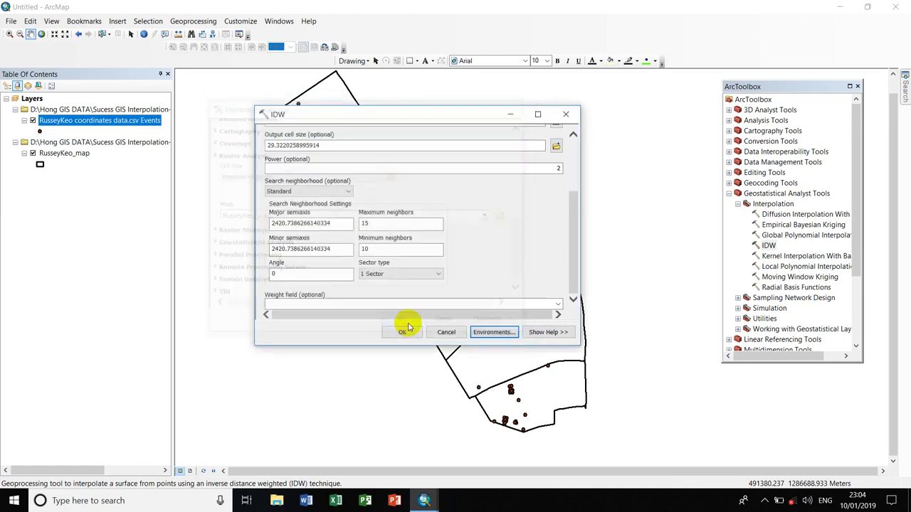
Run the IDW interpolation, inspect the resulting raster on the map, and close ArcToolbox
click(399, 332)
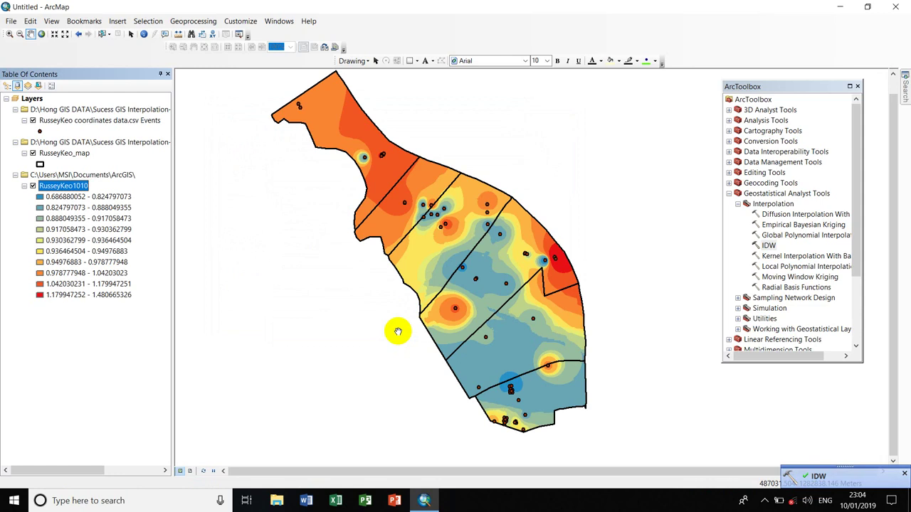
scroll(490, 278, down, 1)
scroll(473, 285, up, 2)
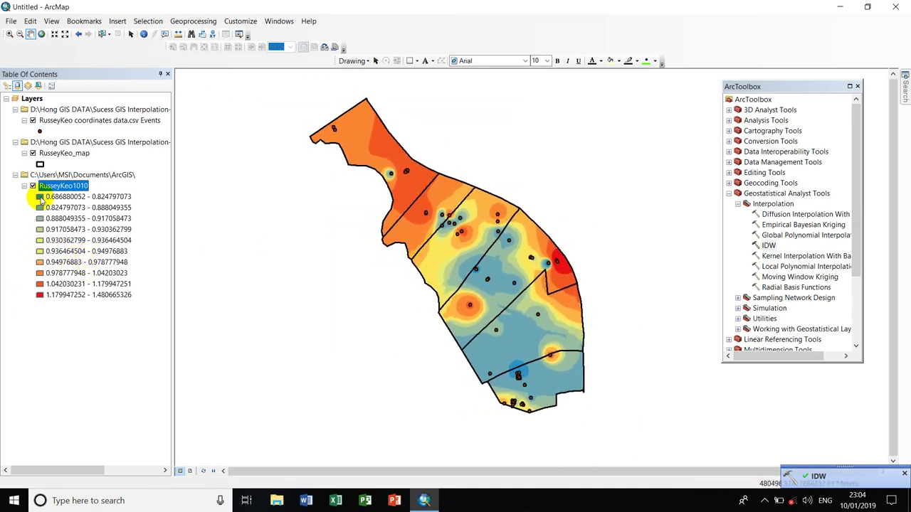
click(859, 86)
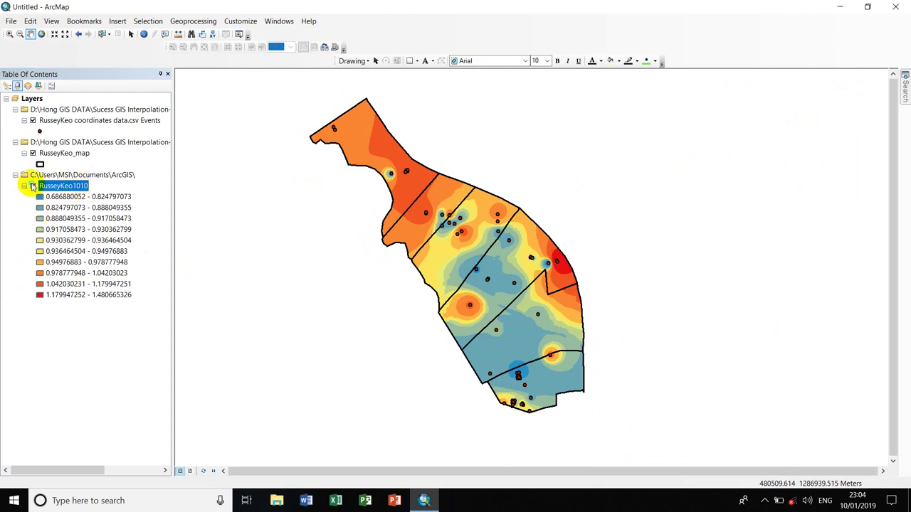
Set the classified symbology of the RusseyKeo1010 raster layer to 8 classes
right_click(33, 187)
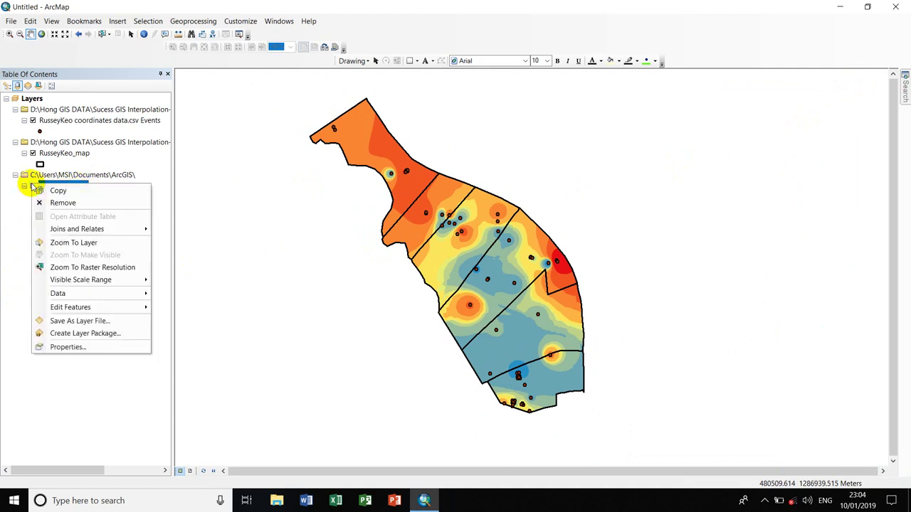
click(67, 347)
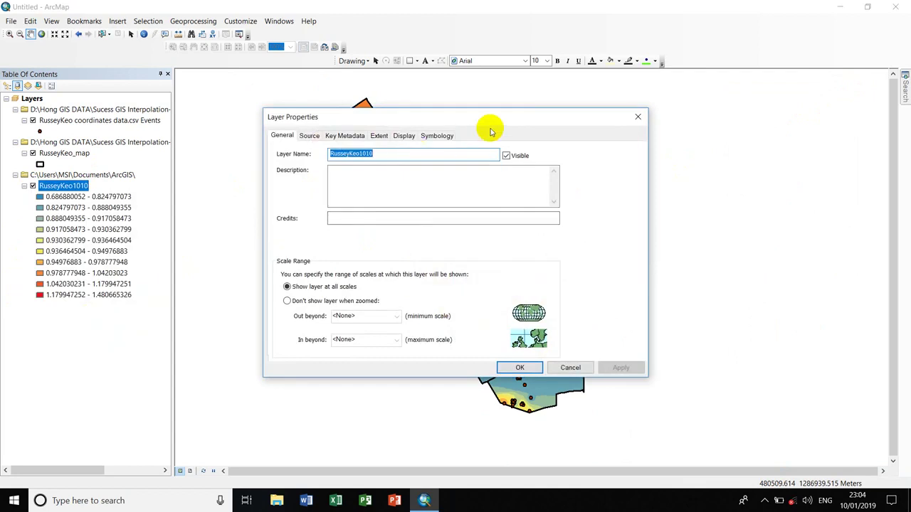
drag(513, 117, 604, 86)
click(527, 103)
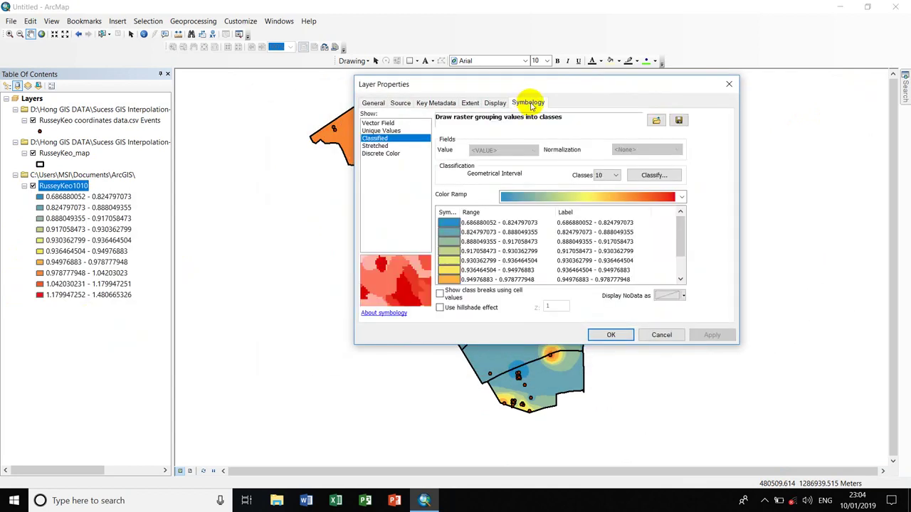
click(616, 175)
click(597, 222)
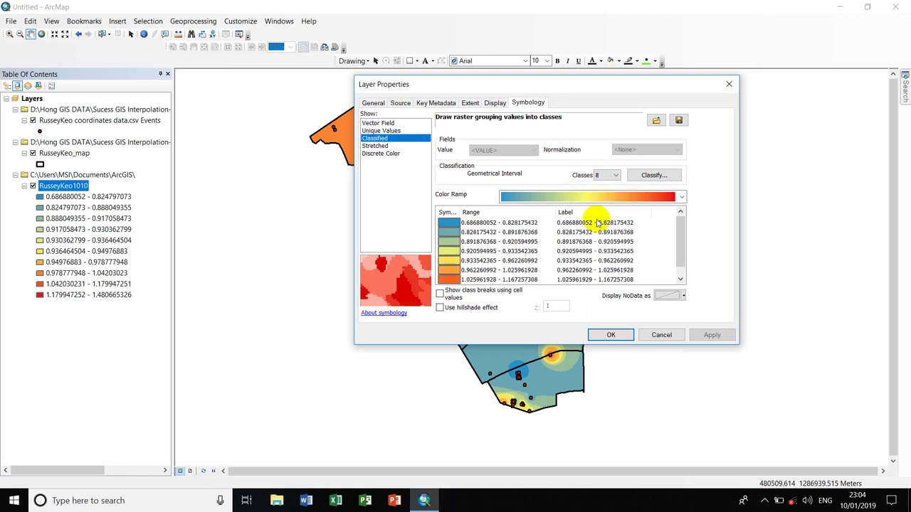
scroll(477, 264, up, 1)
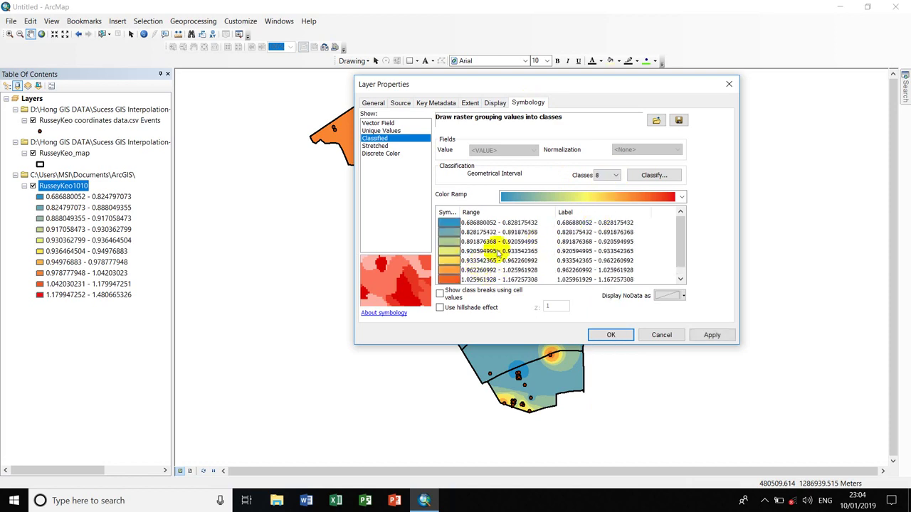
Open the class break settings of the RusseyKeo1010 raster and set the first break value to 0.6
click(655, 176)
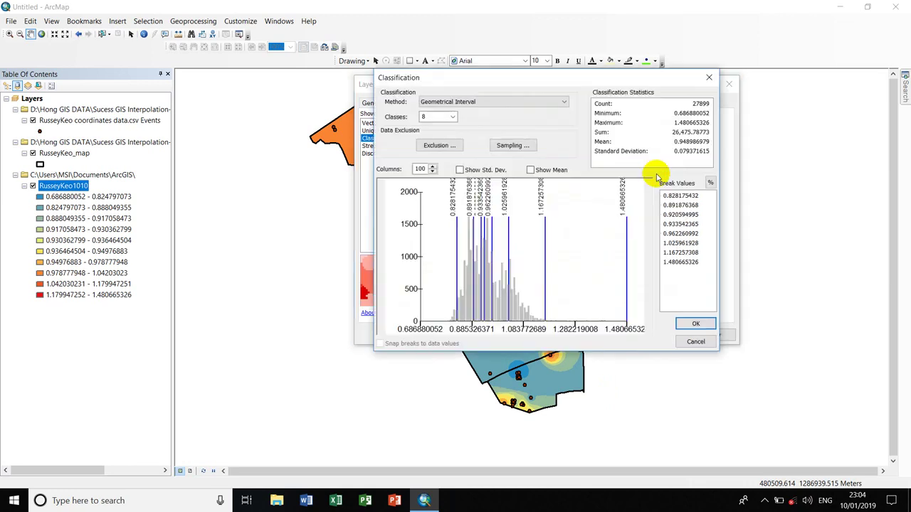
drag(637, 79, 425, 93)
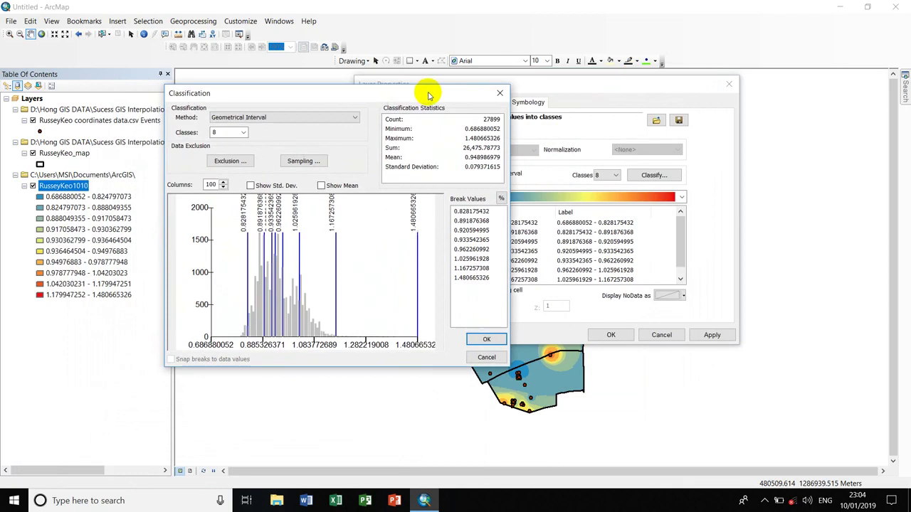
click(474, 212)
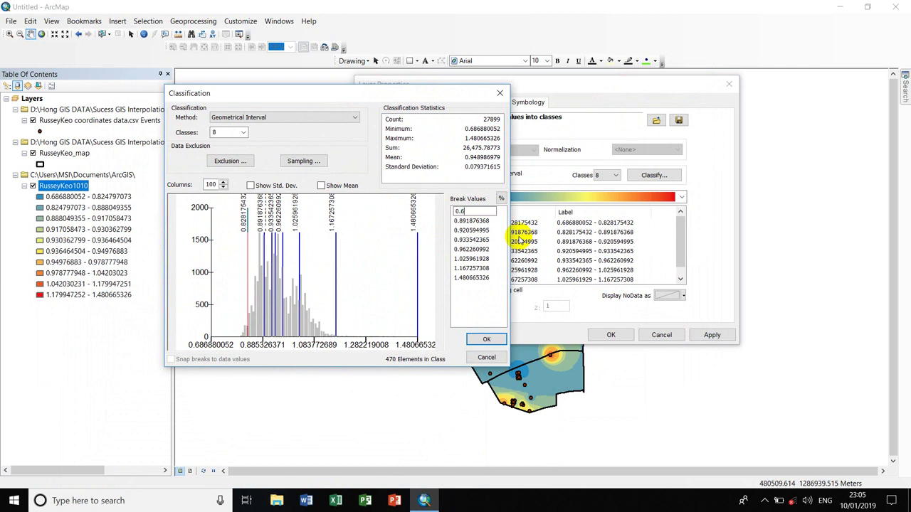
key(Return)
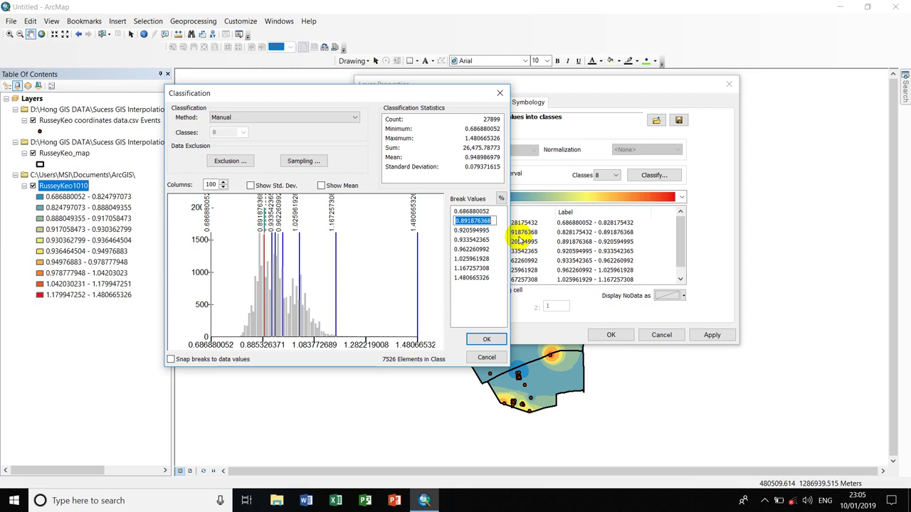
click(478, 211)
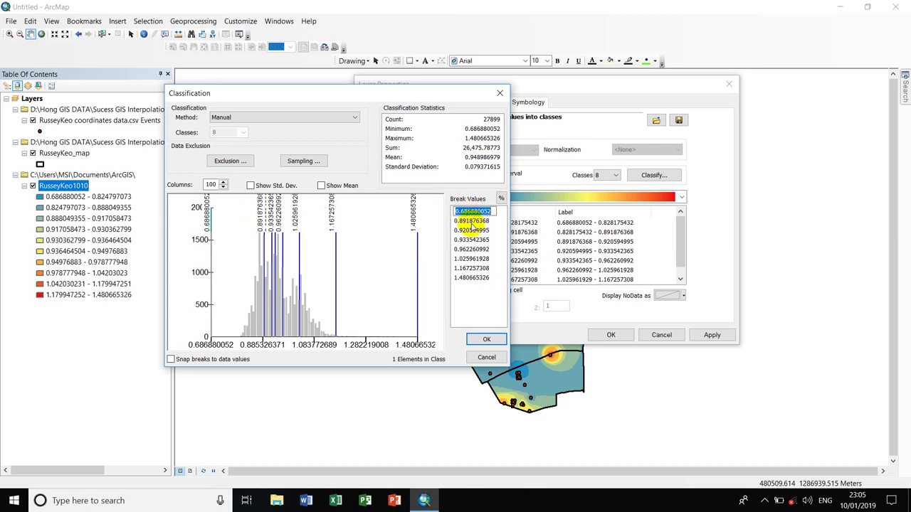
Add 0.8, 1 and 1.2 as manual break values in place of the next geometrical interval breaks
click(471, 221)
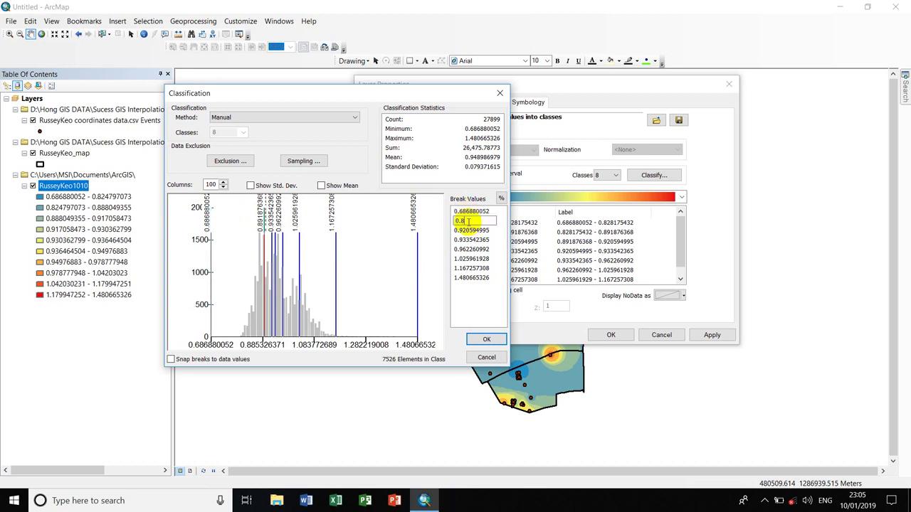
text(0.8)
click(469, 226)
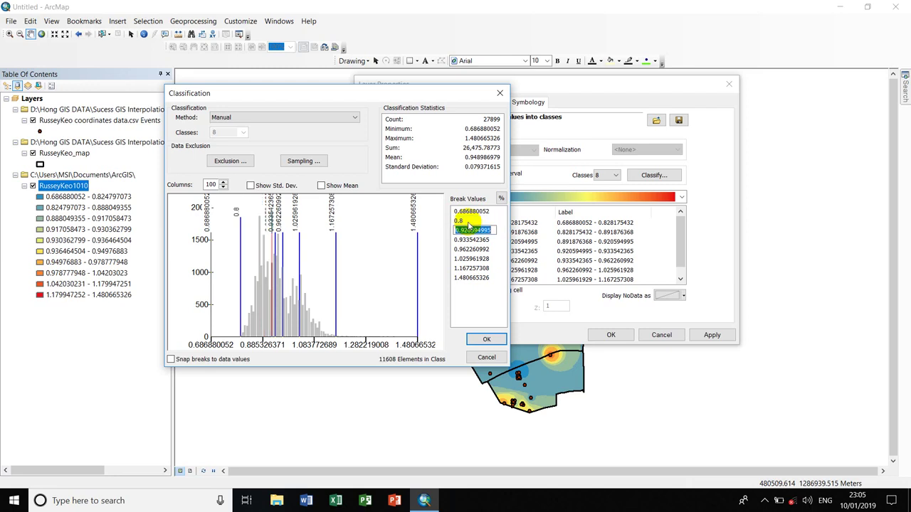
text(1)
key(Return)
click(468, 228)
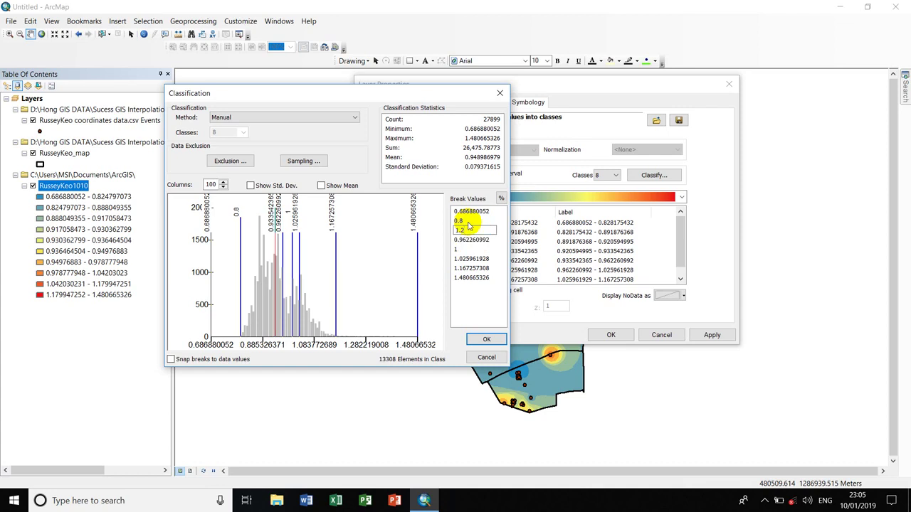
text(1.2)
key(Return)
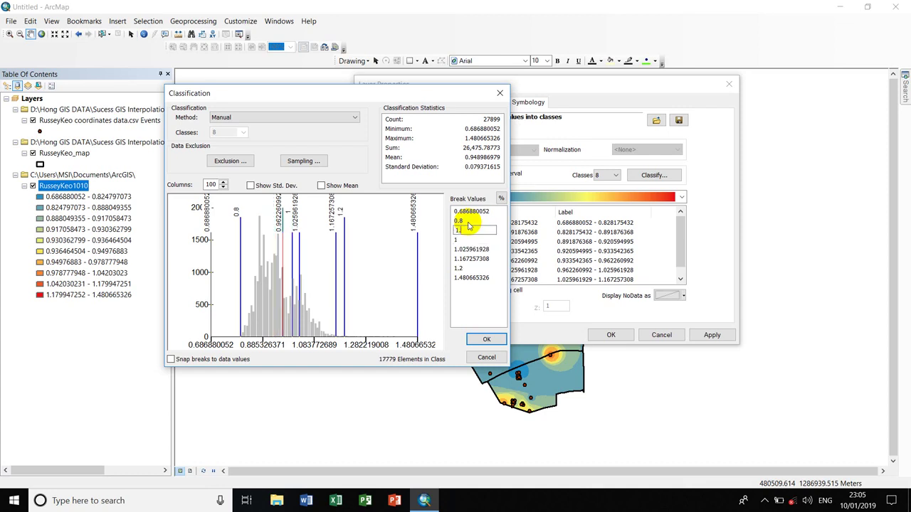
Replace the remaining calculated breaks with 1.4, 1.6, 1.8 and 2, and accept the classification
text(1.4)
key(Return)
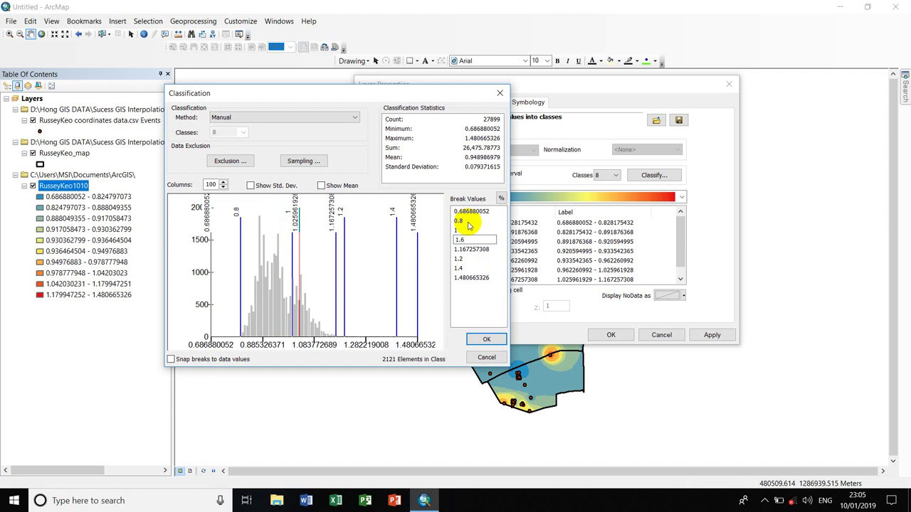
text(1.6)
key(Return)
key(Up)
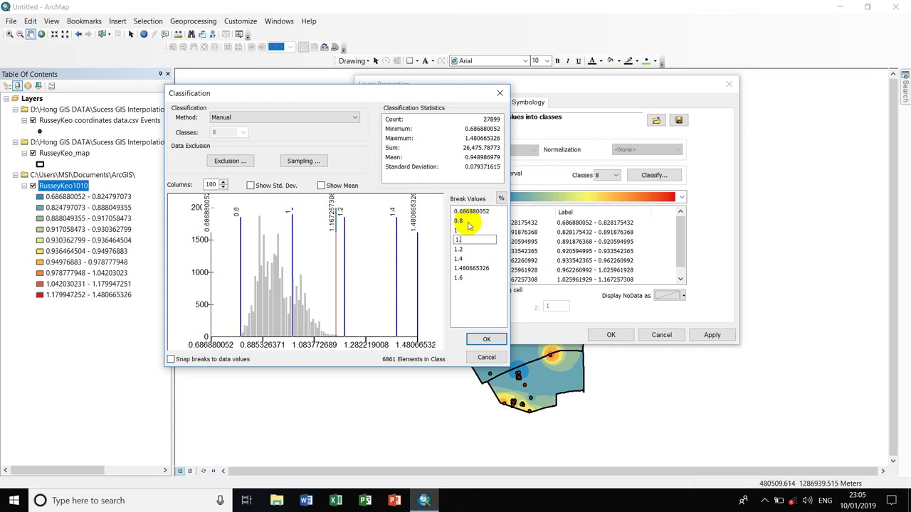
text(1.8)
key(Return)
key(Down)
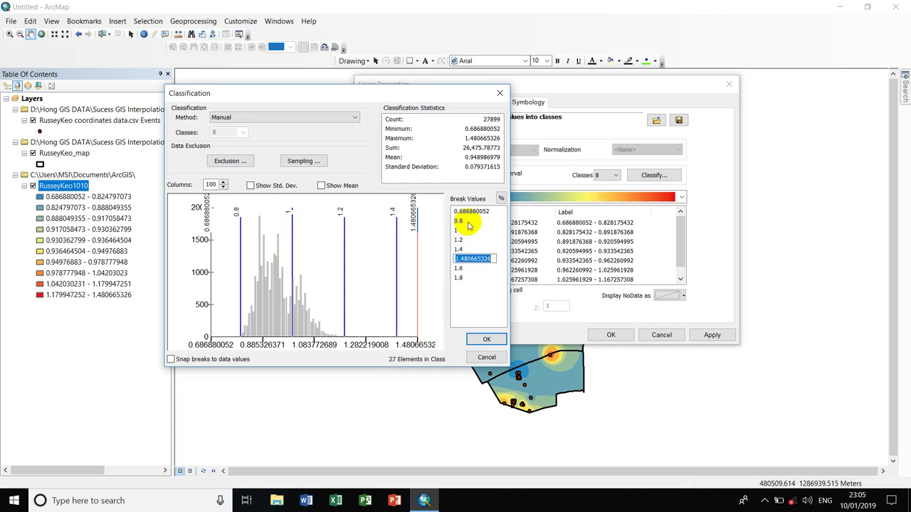
key(Return)
key(Up)
key(Up)
key(Up)
key(Up)
key(Up)
key(Up)
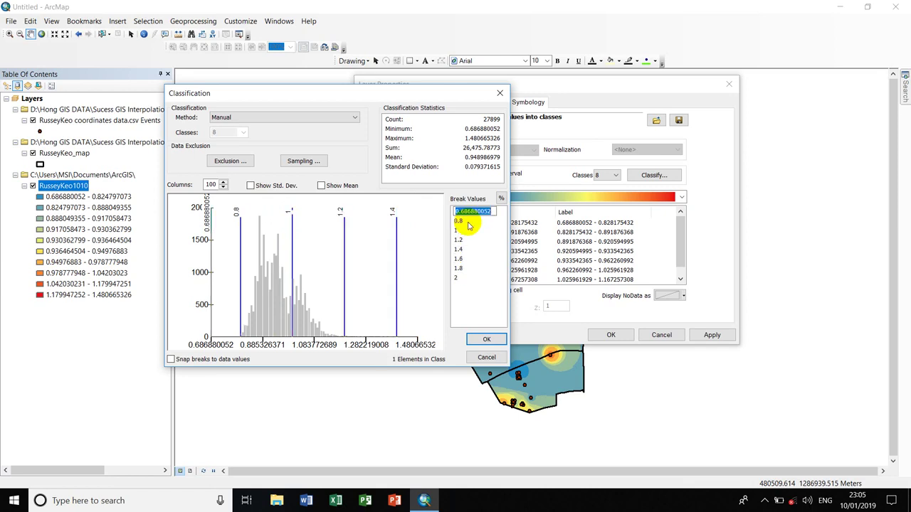
click(486, 340)
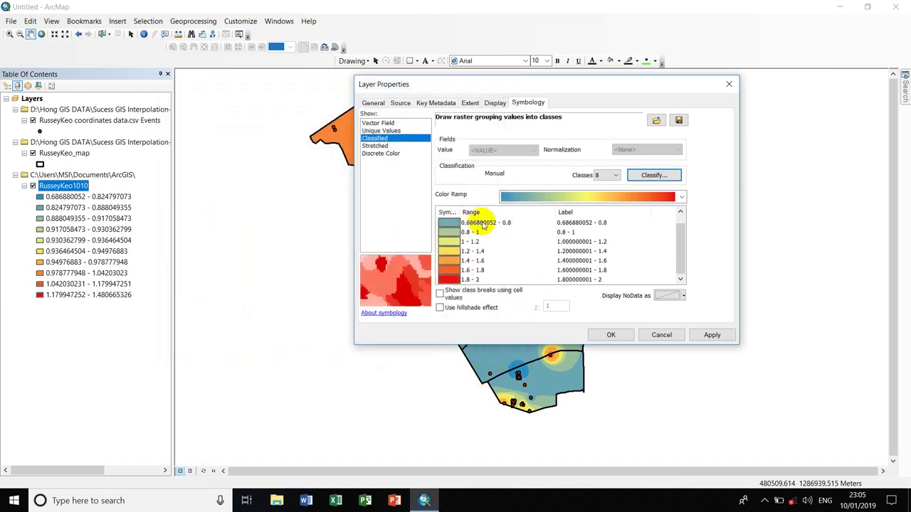
Give the lowest class, 0.686880052, a custom RGB colour of 206, 234, 255
click(447, 232)
right_click(453, 225)
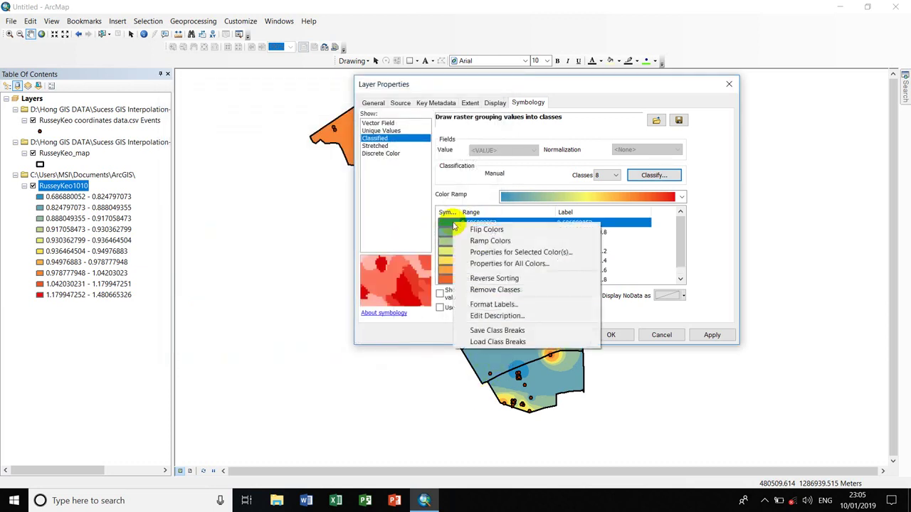
click(448, 226)
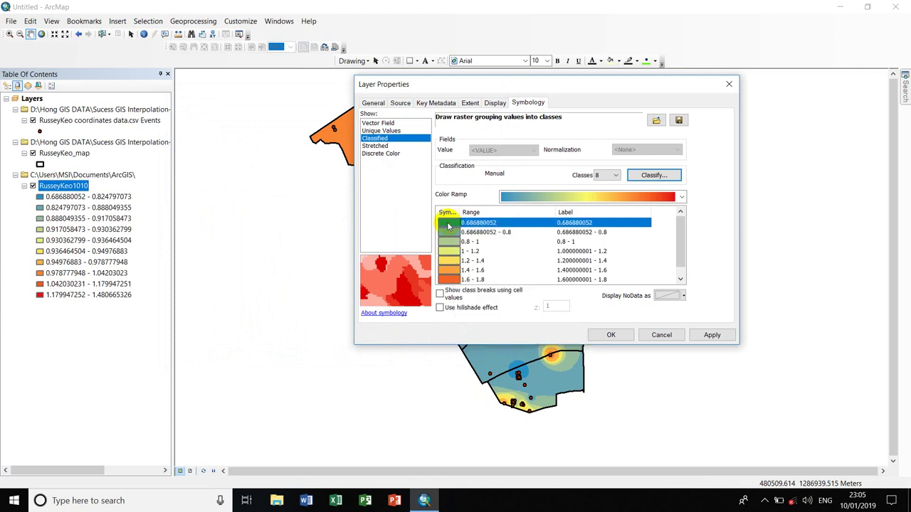
click(448, 225)
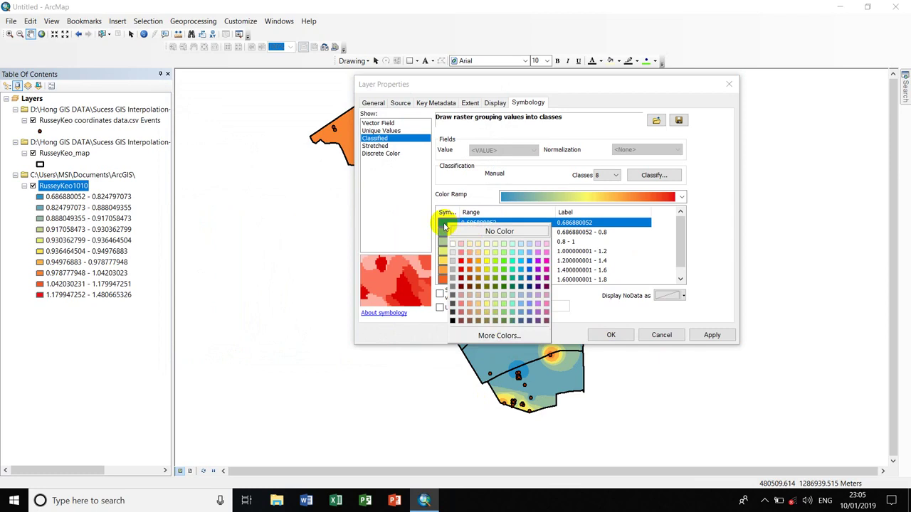
click(499, 335)
click(589, 175)
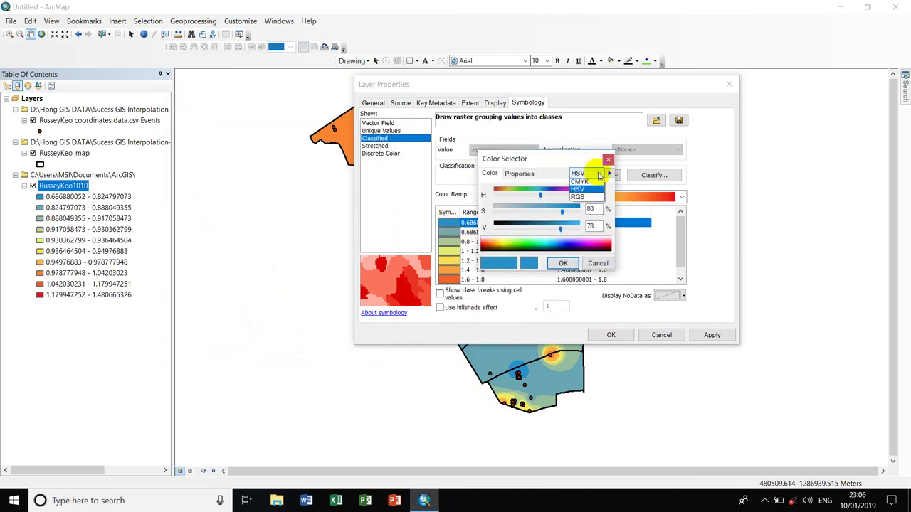
click(588, 199)
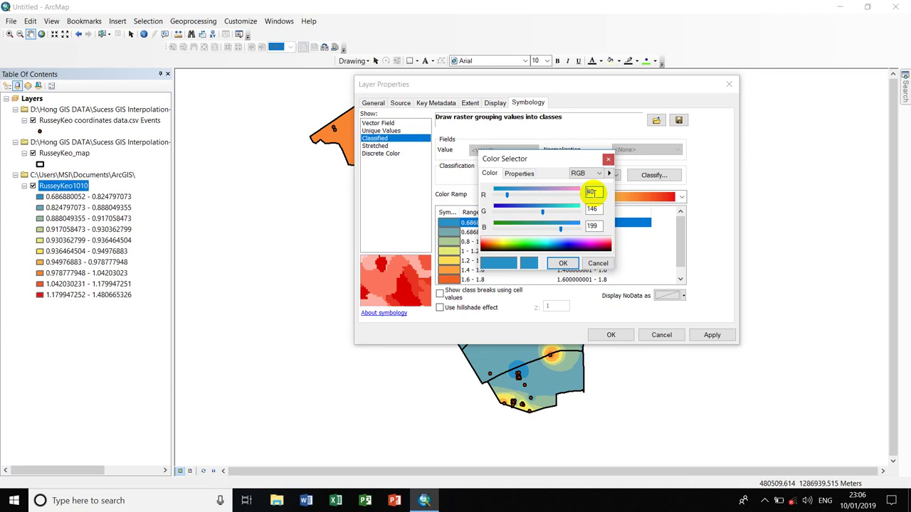
double_click(589, 192)
text(206)
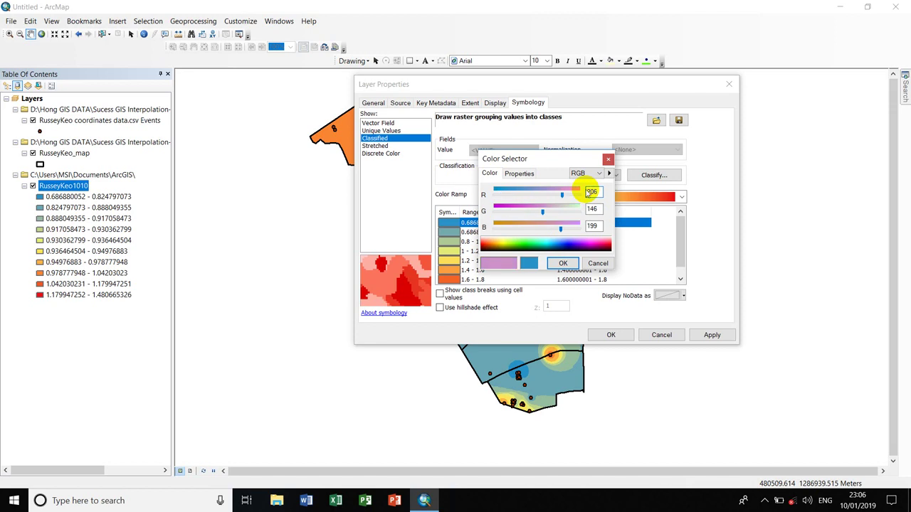
double_click(592, 208)
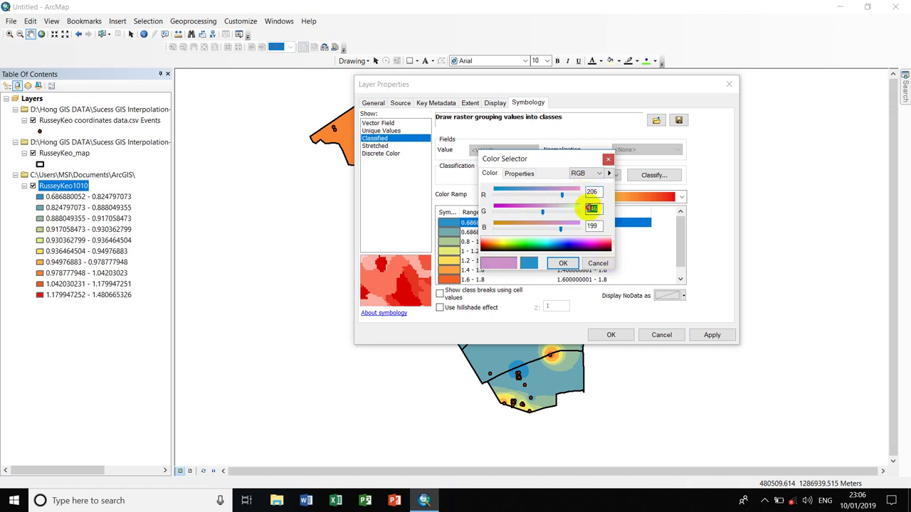
text(234)
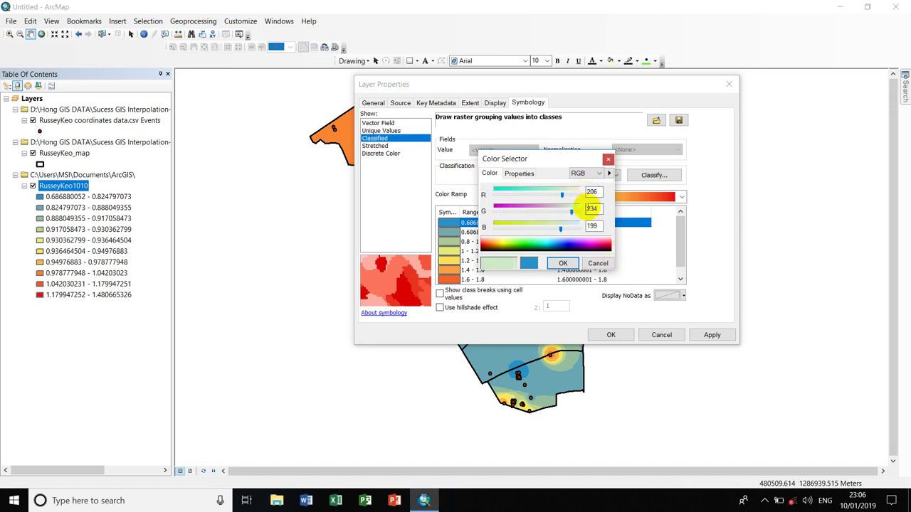
double_click(593, 226)
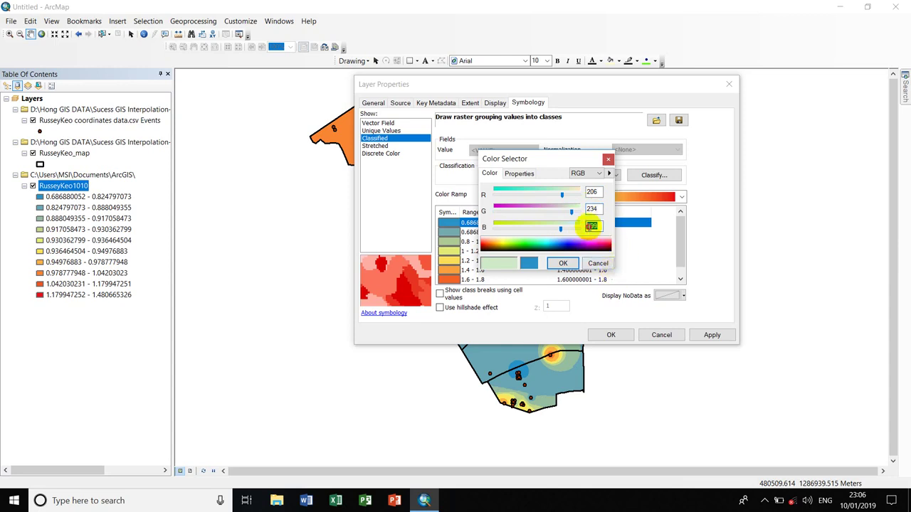
text(255)
click(563, 263)
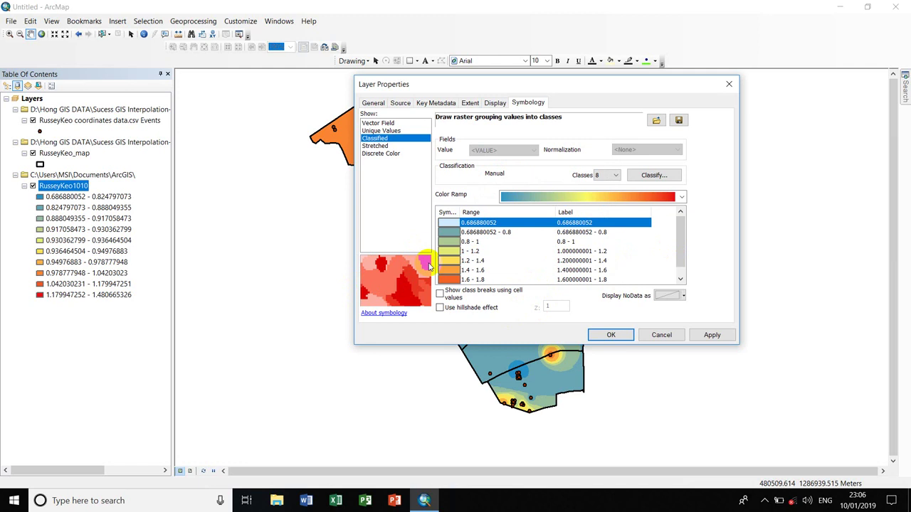
Open the custom colour selector for the 0.686880052 - 0.8 class
click(448, 232)
click(504, 345)
double_click(593, 191)
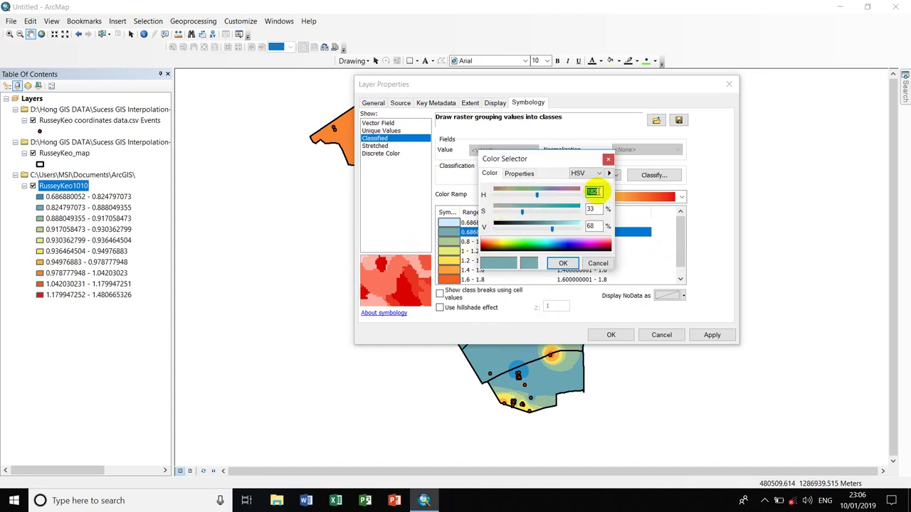
text(206)
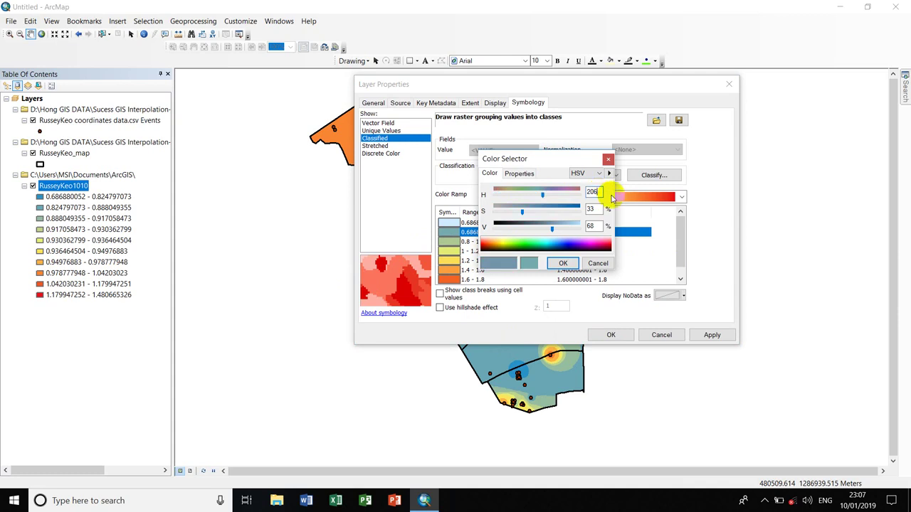
double_click(589, 208)
text(234)
double_click(590, 226)
text(255)
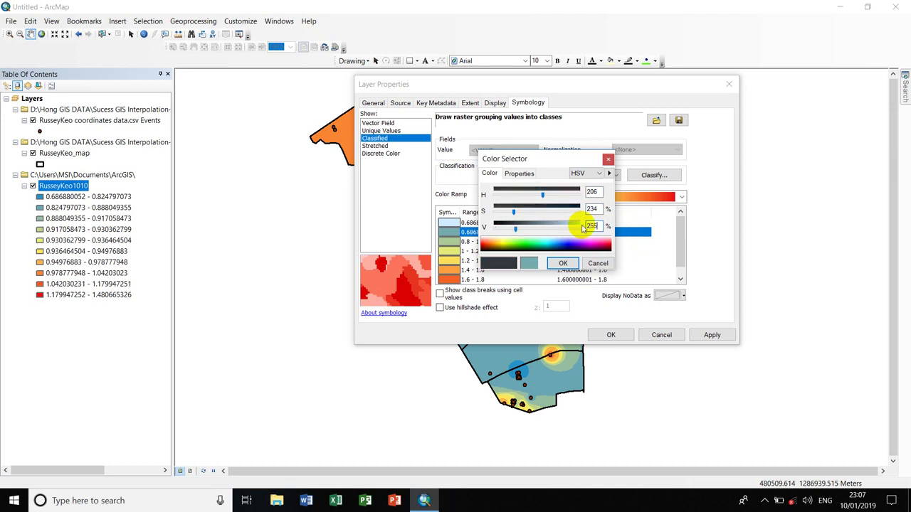
Switch the colour model to RGB and set the 0.686880052 - 0.8 class colour to 206, 234, 255
click(599, 173)
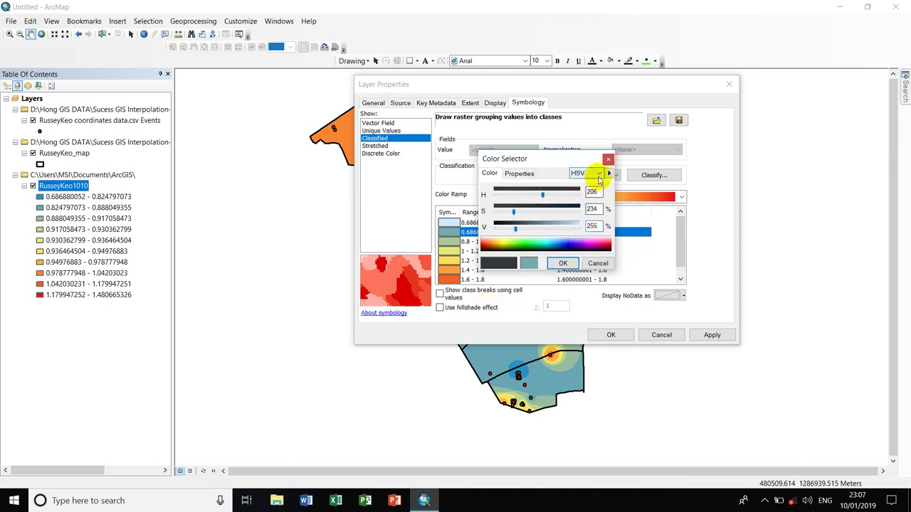
click(591, 198)
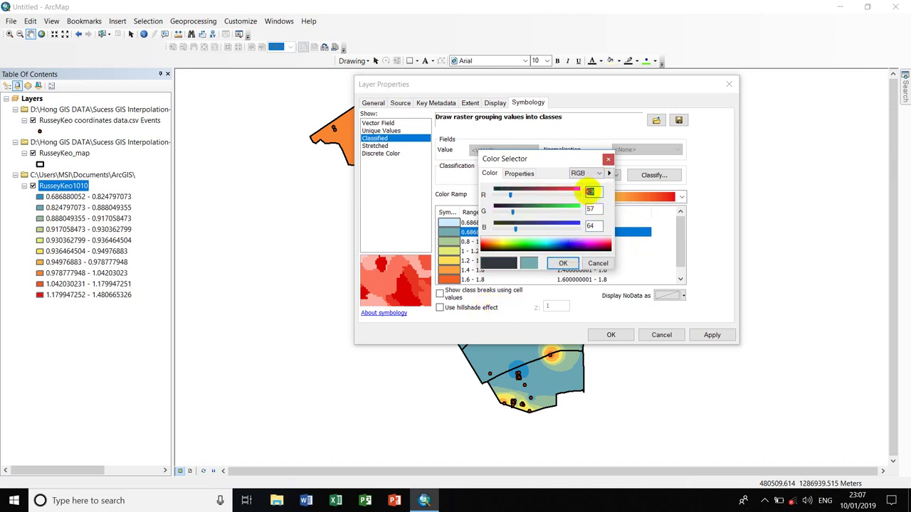
double_click(591, 191)
double_click(592, 208)
text(234)
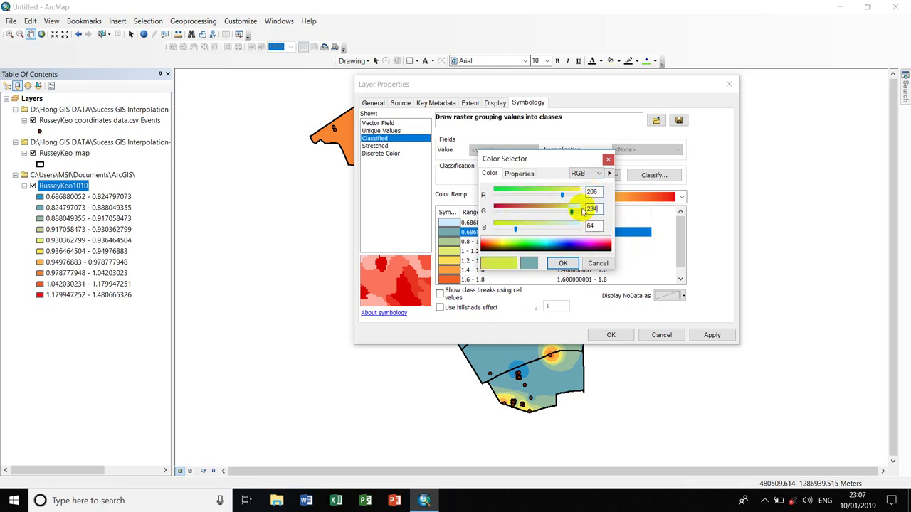
click(585, 225)
text(2)
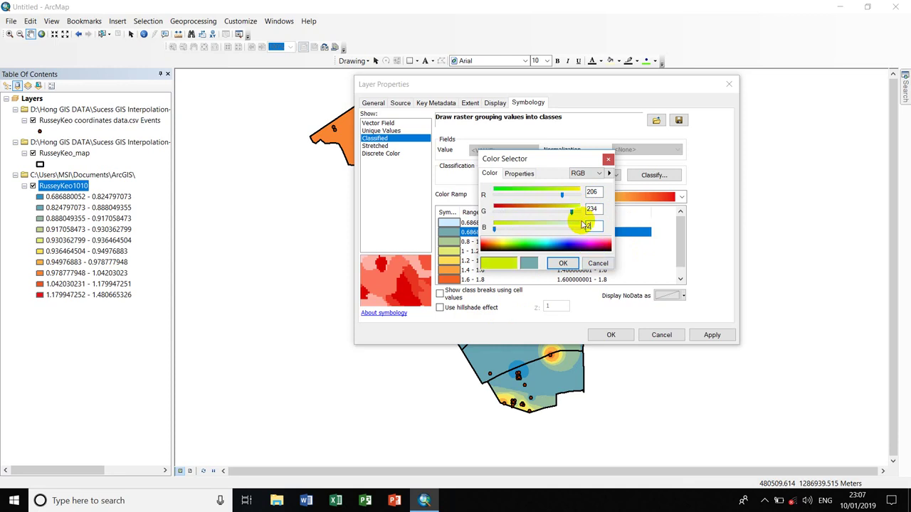
text(55)
click(563, 263)
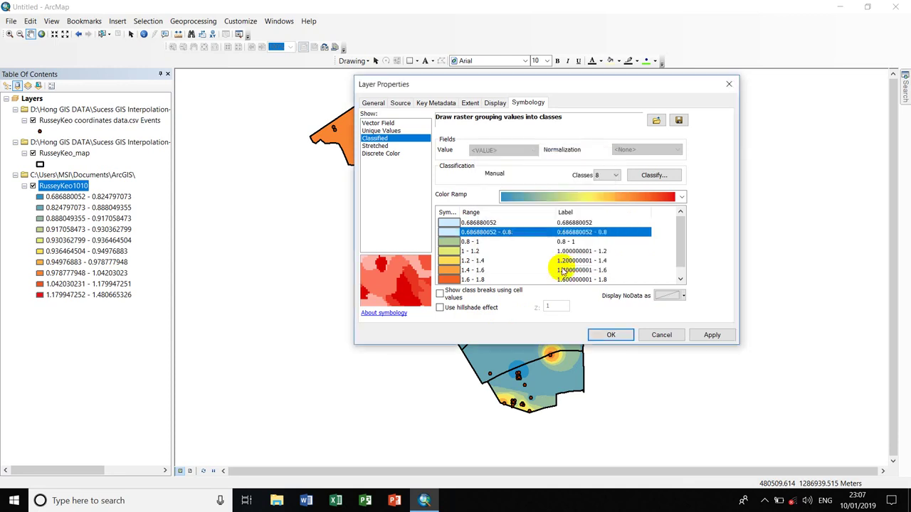
Give the 0.8 - 1 class a custom RGB colour of 253, 202, 201
click(442, 244)
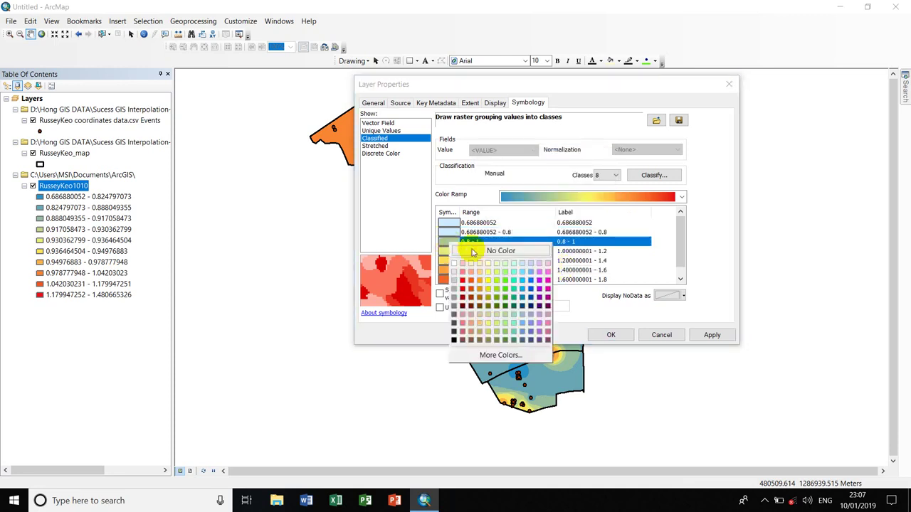
click(501, 348)
click(589, 173)
click(589, 189)
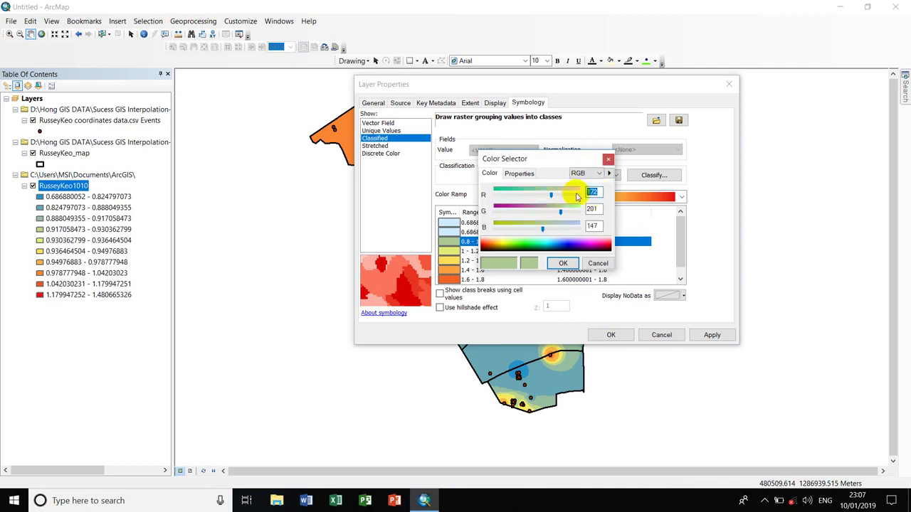
click(578, 195)
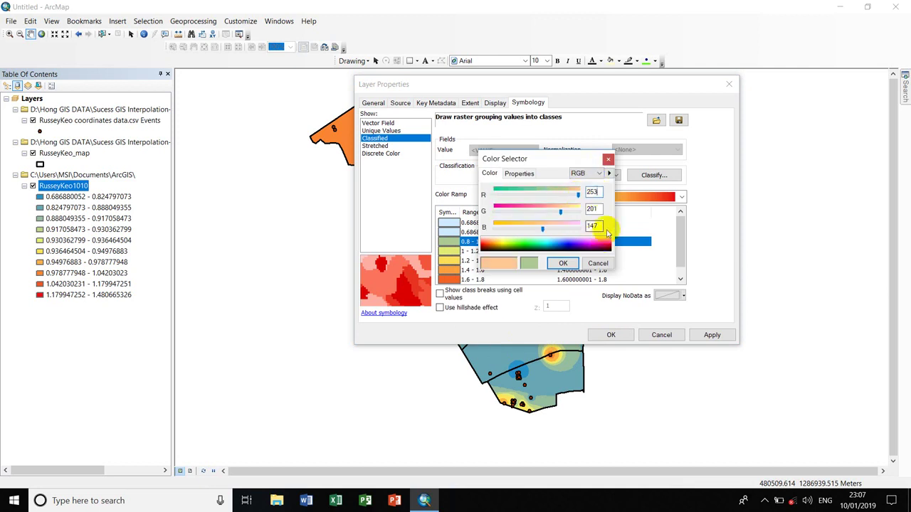
double_click(589, 208)
text(202)
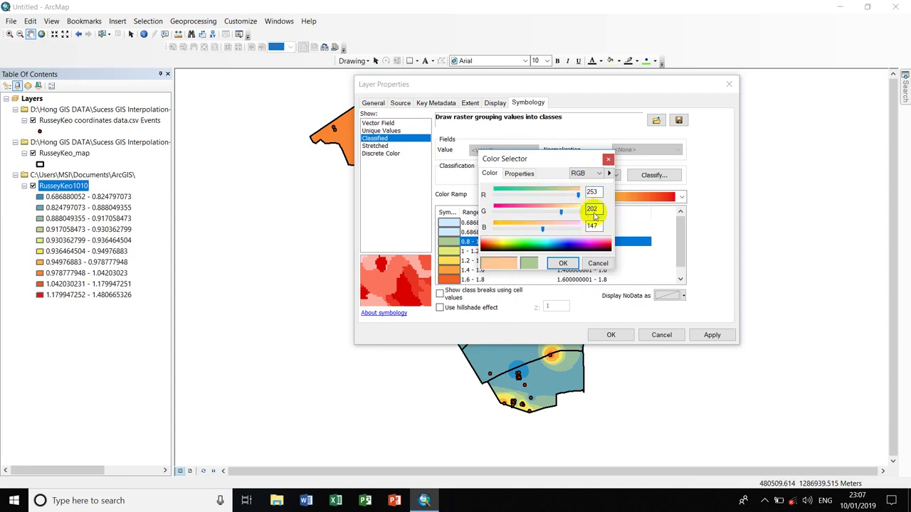
double_click(594, 225)
text(201)
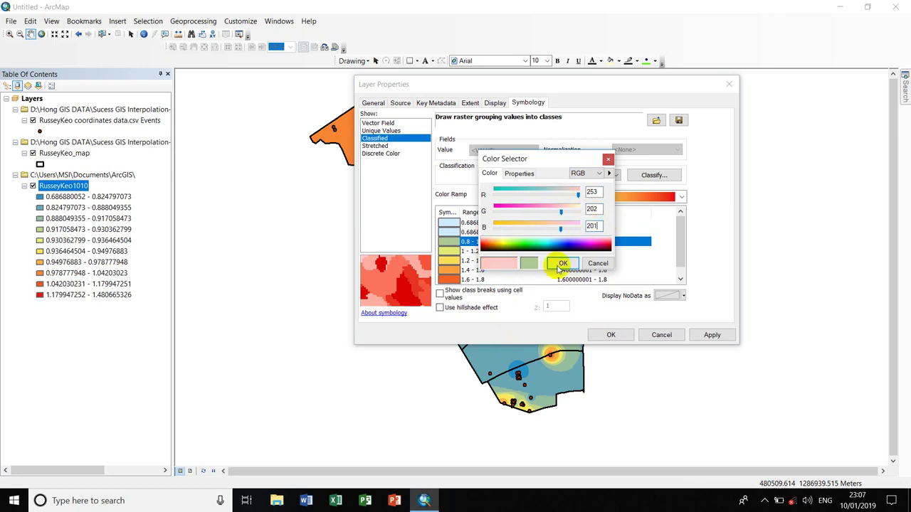
click(562, 263)
Give the 1 - 1.2 class a custom RGB colour of 255, 167, 166
click(451, 253)
click(451, 253)
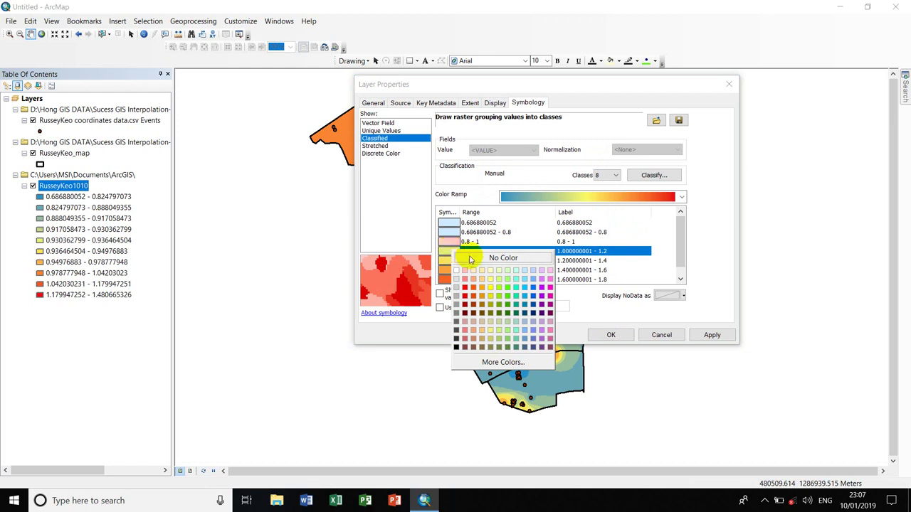
click(503, 362)
click(599, 173)
click(578, 199)
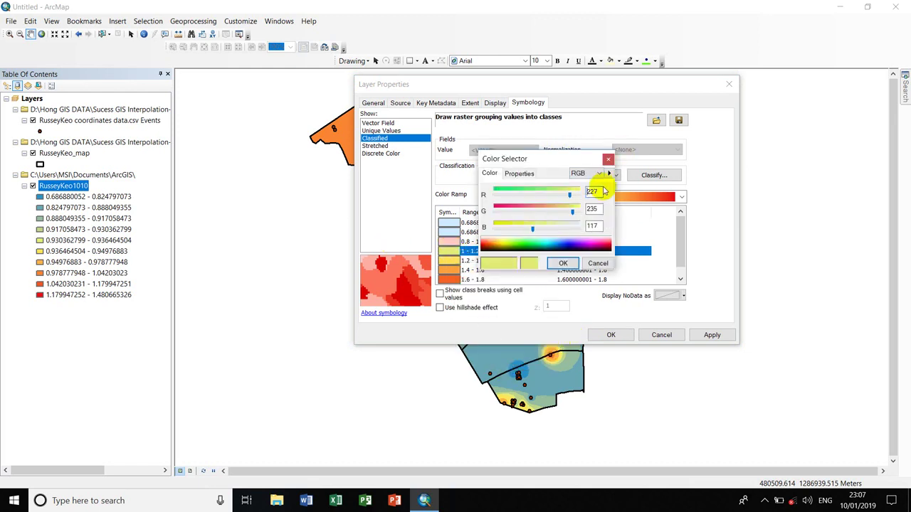
double_click(594, 190)
text(2)
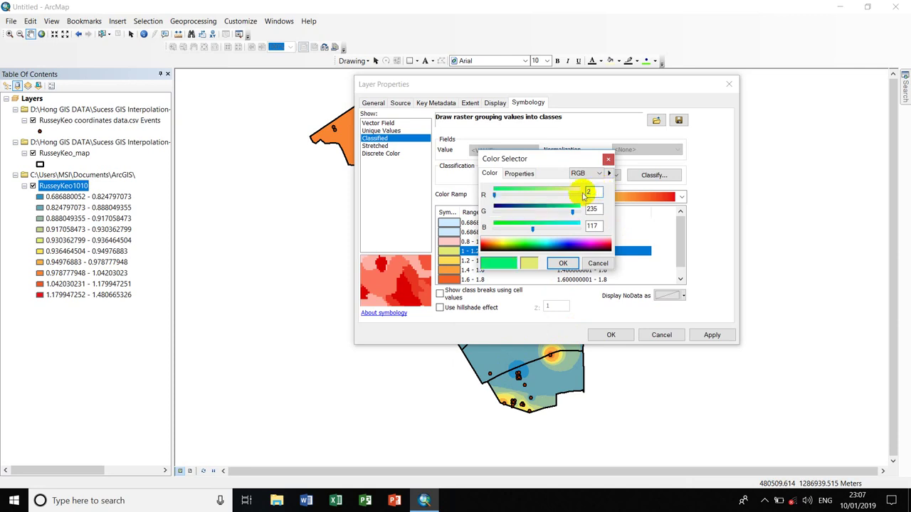
text(55)
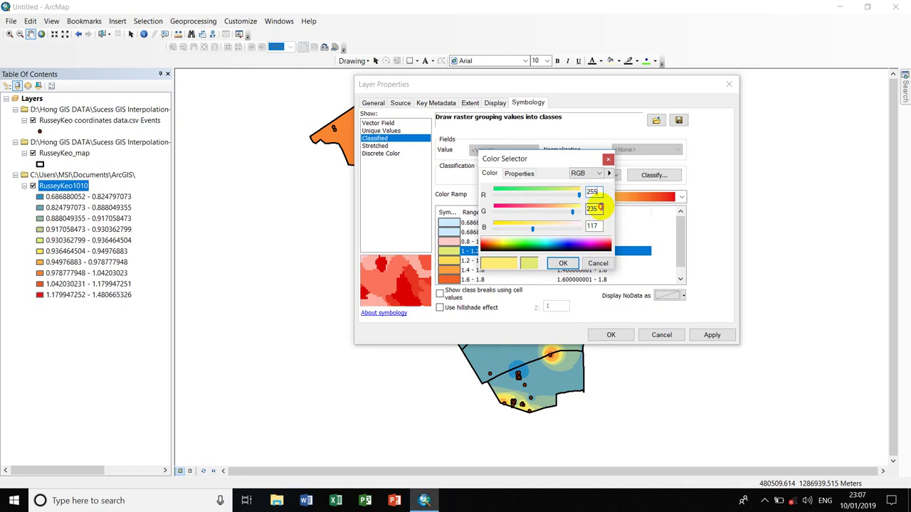
double_click(591, 209)
text(167)
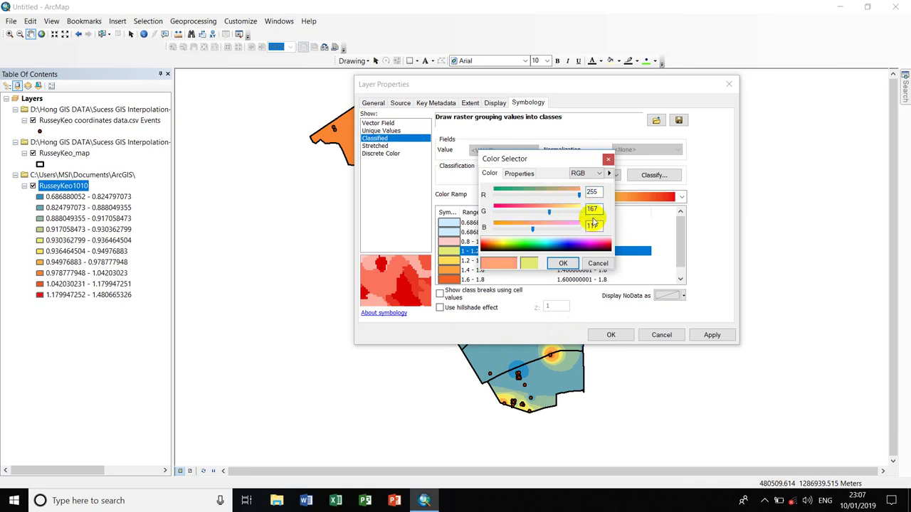
double_click(590, 226)
text(166)
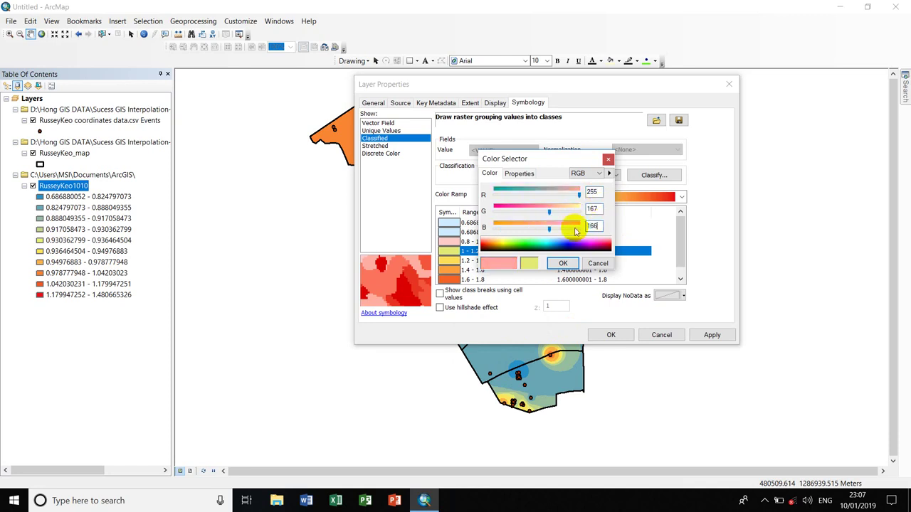
click(562, 263)
Give the 1.2 - 1.4 class a custom RGB colour of 254, 111, 105
click(456, 263)
click(508, 372)
click(591, 173)
click(584, 183)
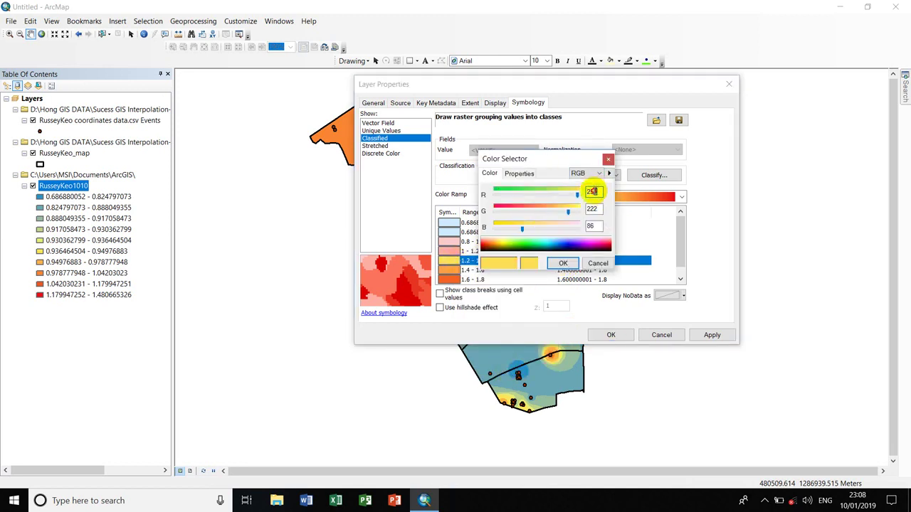
drag(596, 191, 582, 197)
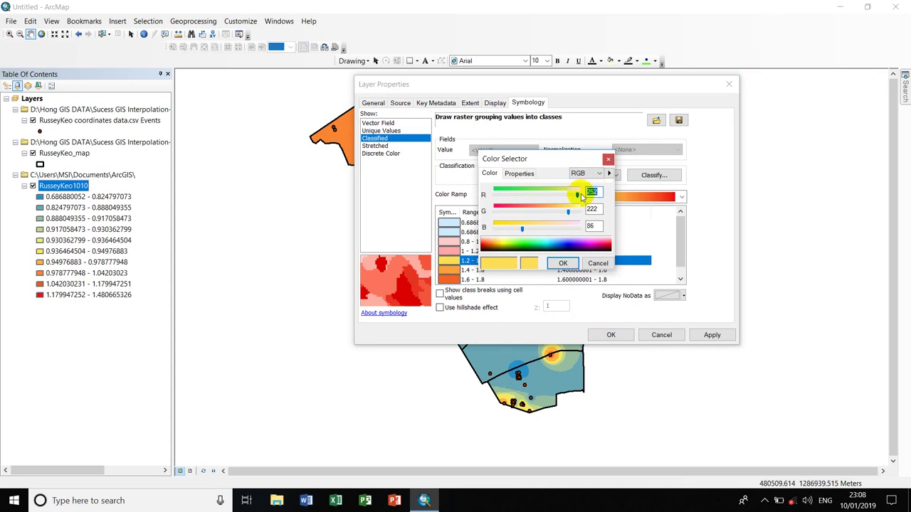
text(254)
drag(602, 210, 589, 207)
text(111)
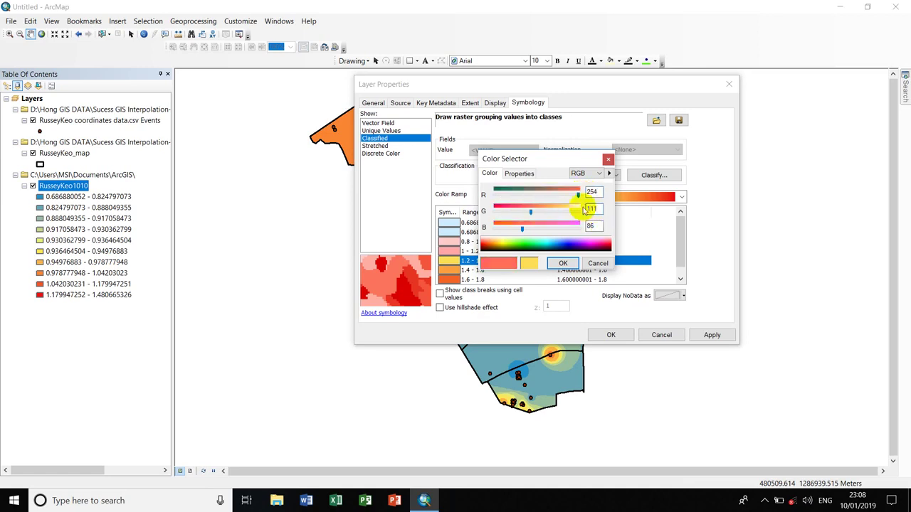
drag(602, 226, 587, 227)
text(105)
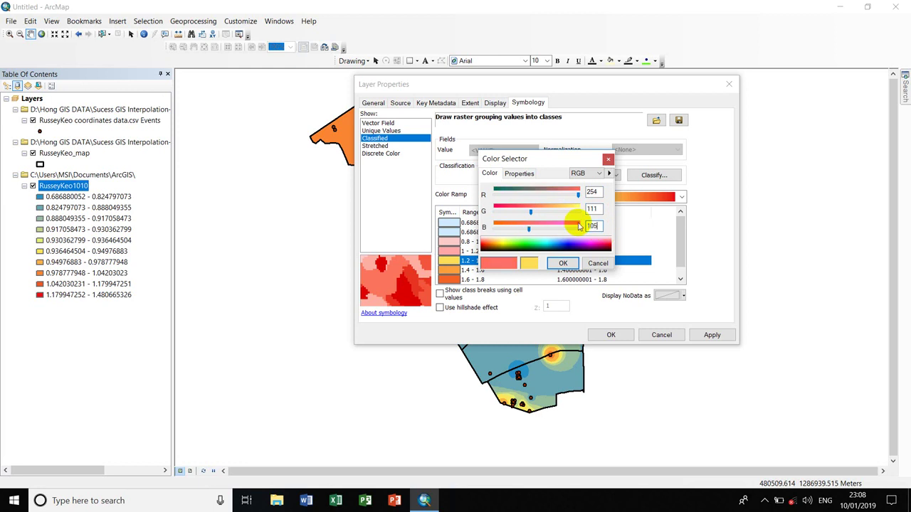
click(562, 263)
Give the 1.4 - 1.6 class a custom RGB colour of 251, 45, 45
click(446, 260)
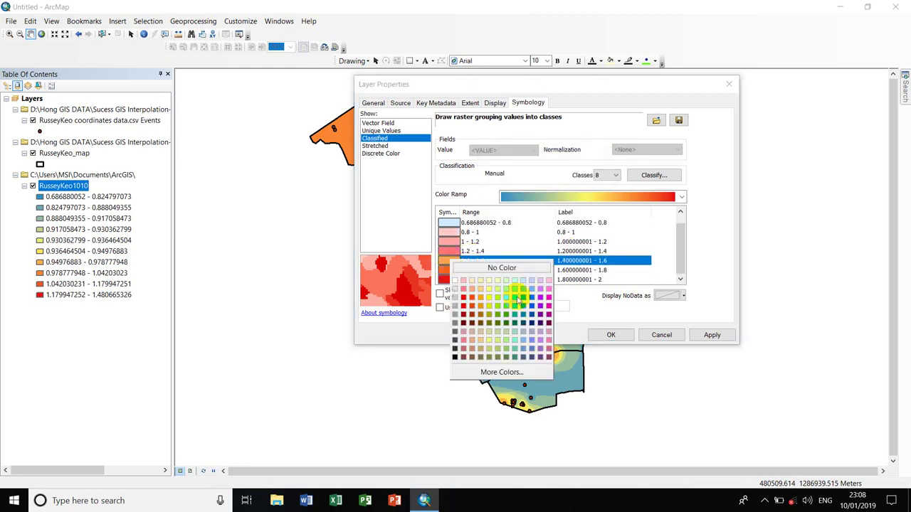
click(510, 371)
click(598, 173)
click(583, 183)
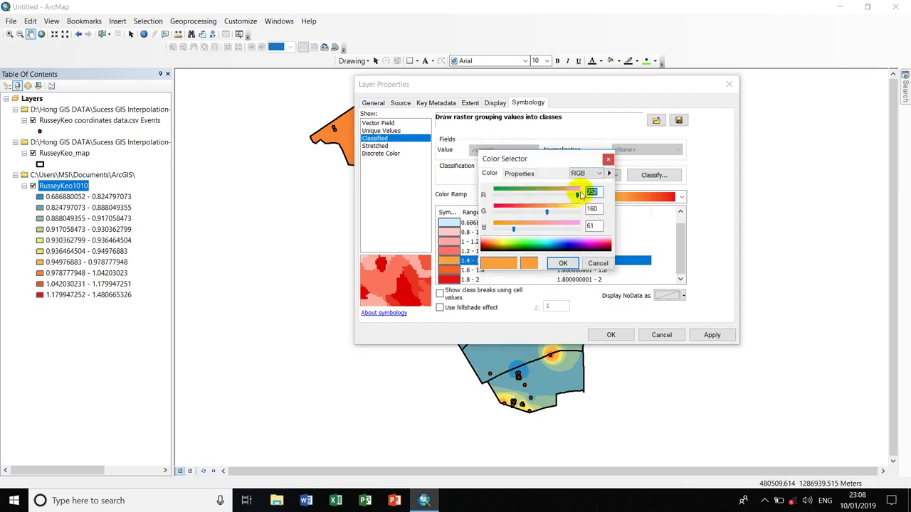
drag(581, 194, 578, 193)
double_click(591, 208)
text(4)
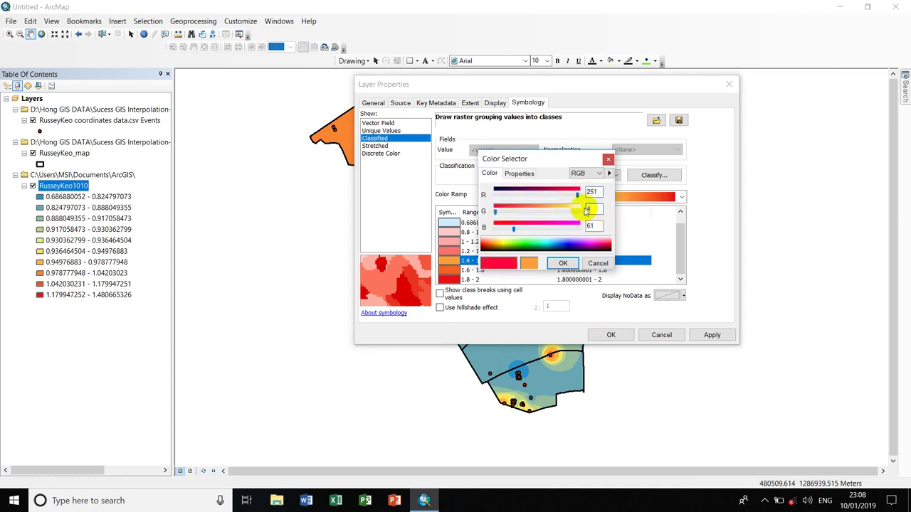
text(5)
double_click(587, 225)
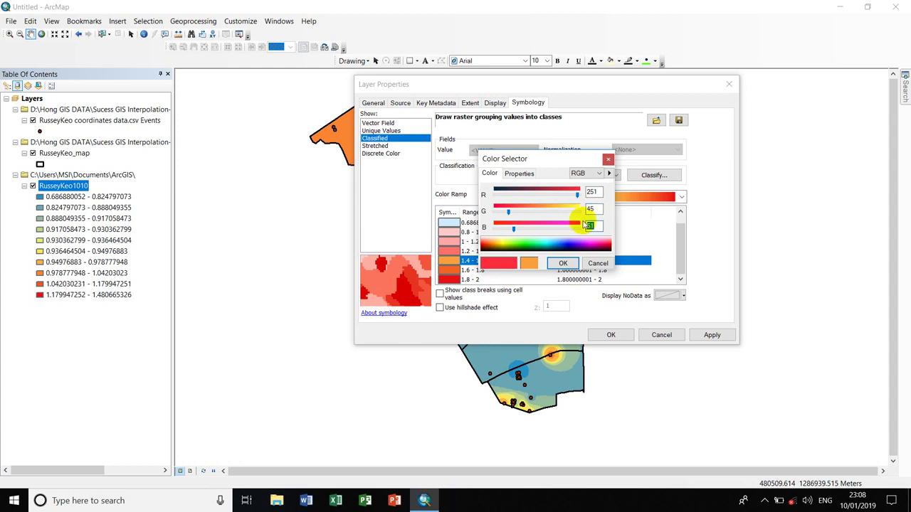
text(45)
click(562, 263)
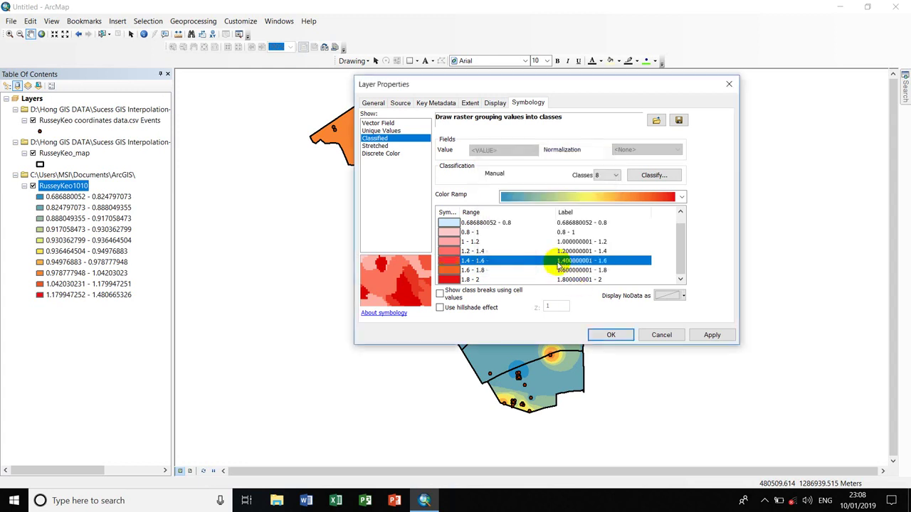
Give the 1.6 - 1.8 class a custom RGB colour of 233, 0, 4
click(448, 271)
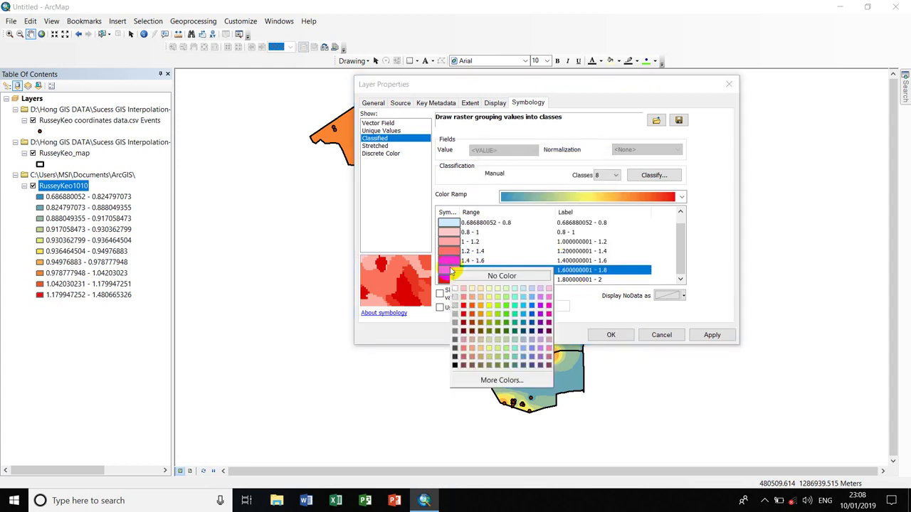
click(502, 381)
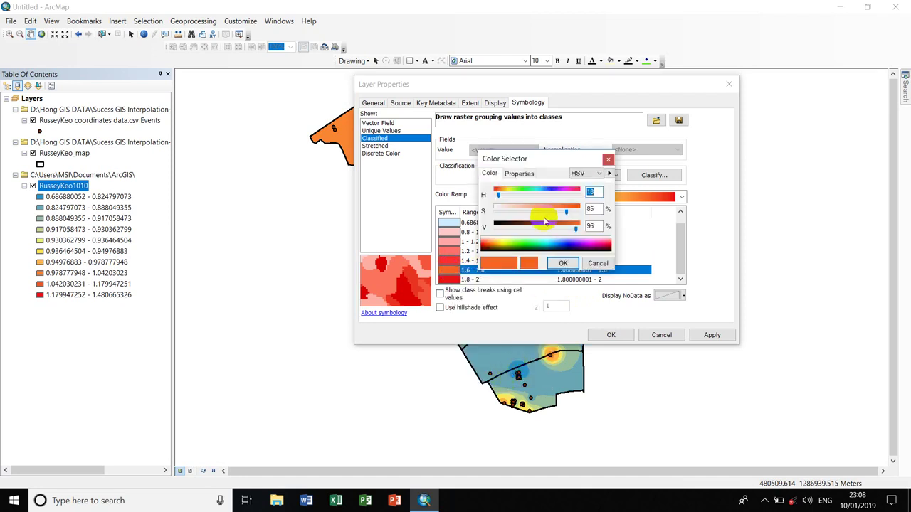
click(589, 175)
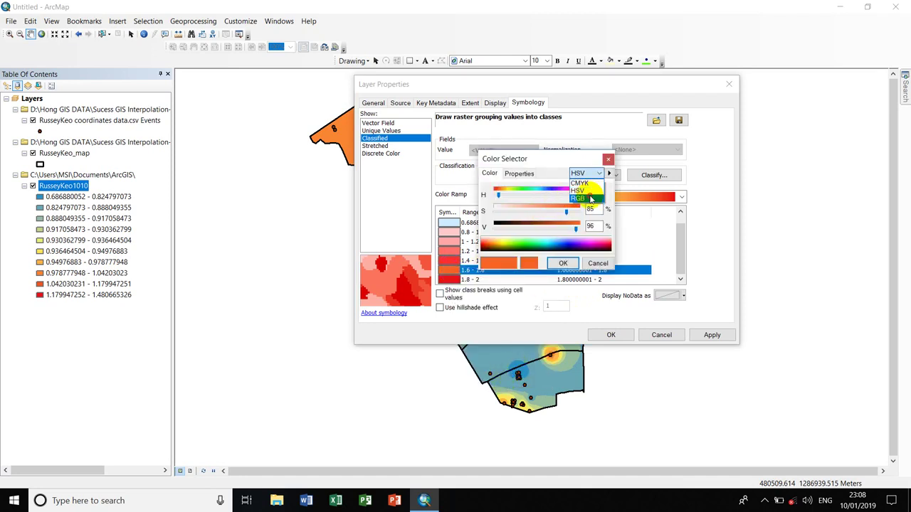
click(588, 185)
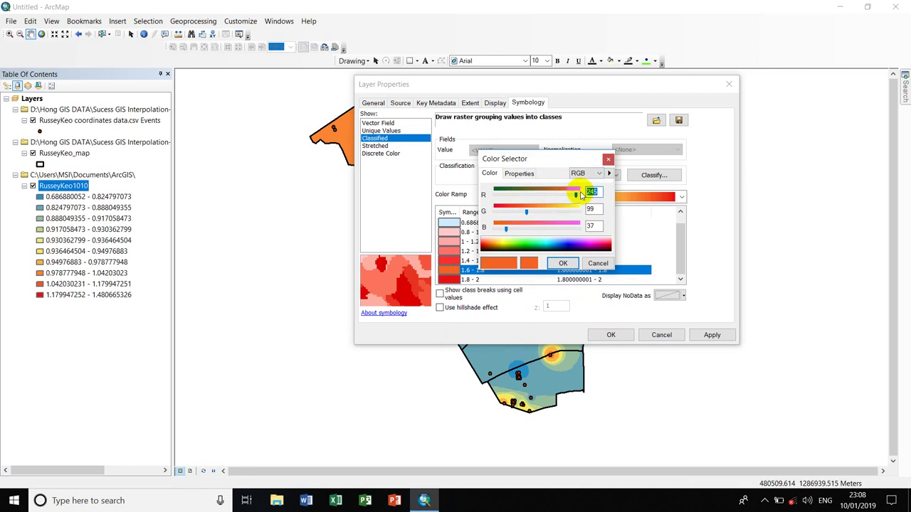
drag(580, 194, 575, 194)
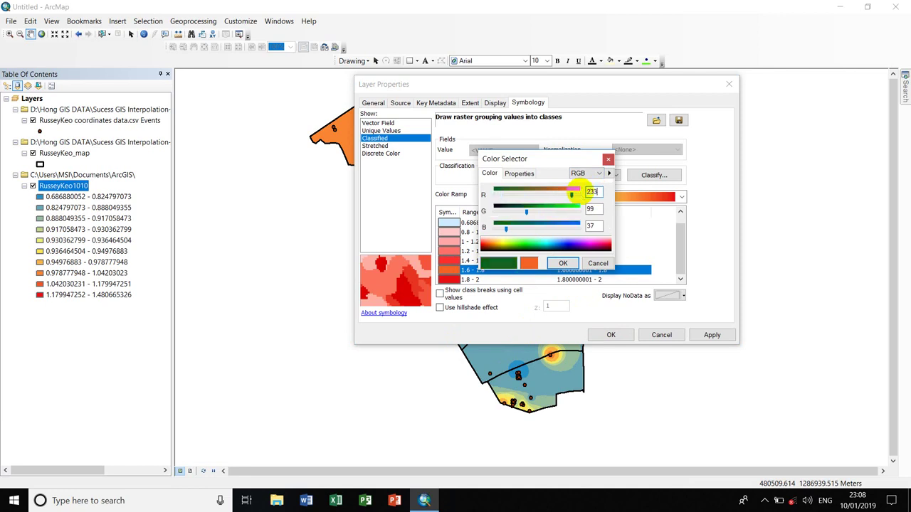
double_click(593, 209)
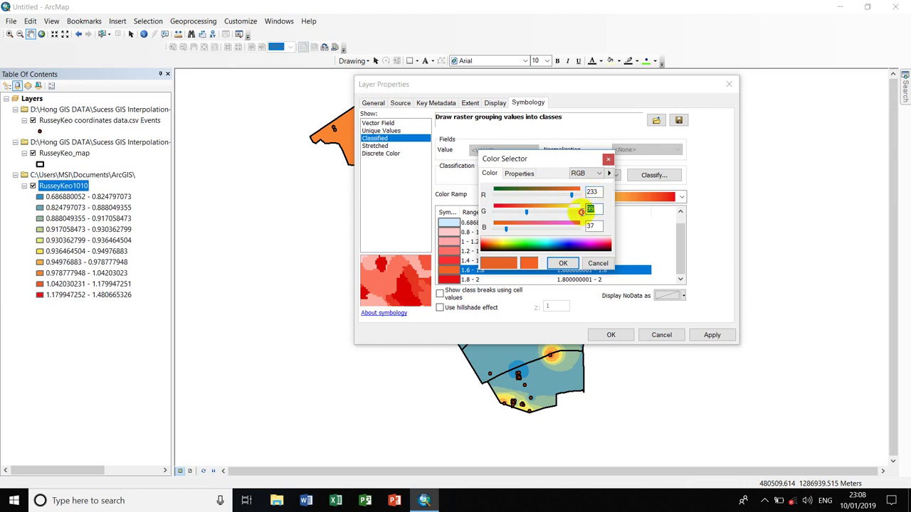
text(0)
double_click(588, 225)
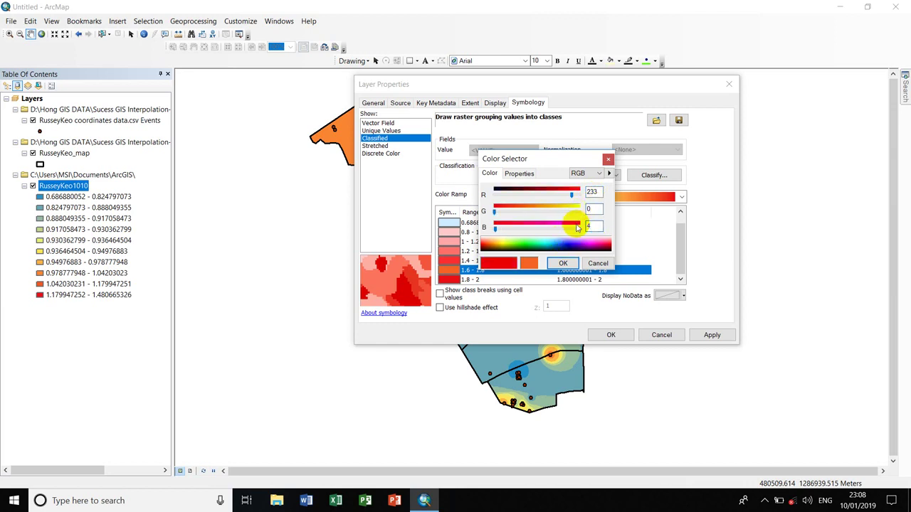
click(563, 263)
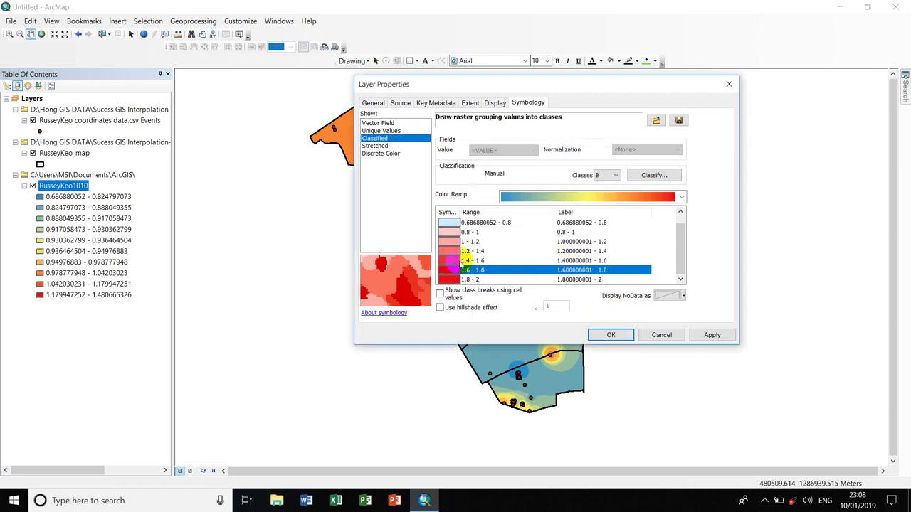
Give the 1.8 - 2 class a custom RGB colour of 152, 1, 6 and apply the symbology to the RusseyKeo1010 layer
click(448, 278)
click(504, 390)
double_click(589, 192)
text(152)
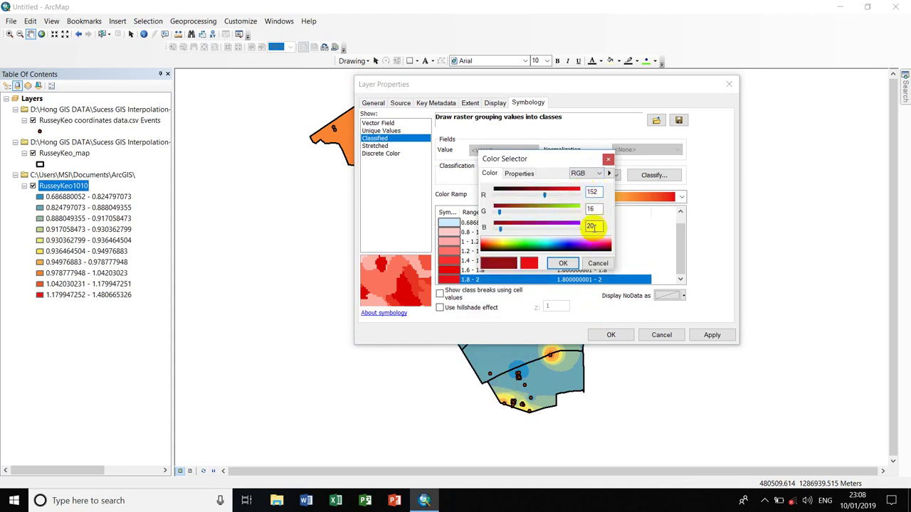
double_click(589, 208)
text(1)
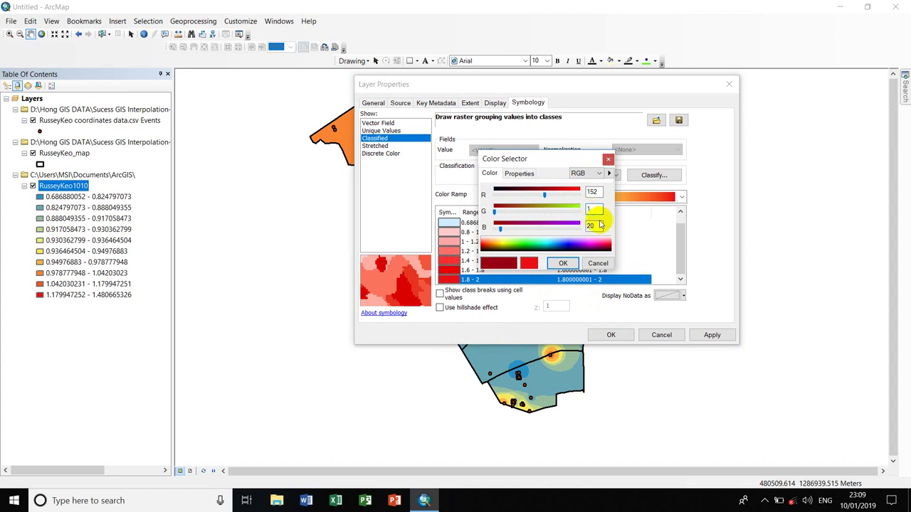
double_click(589, 226)
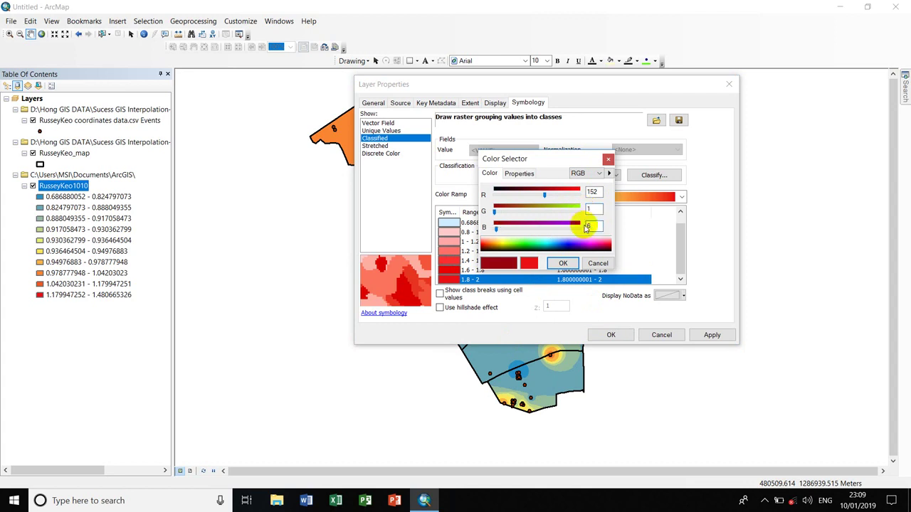
click(562, 264)
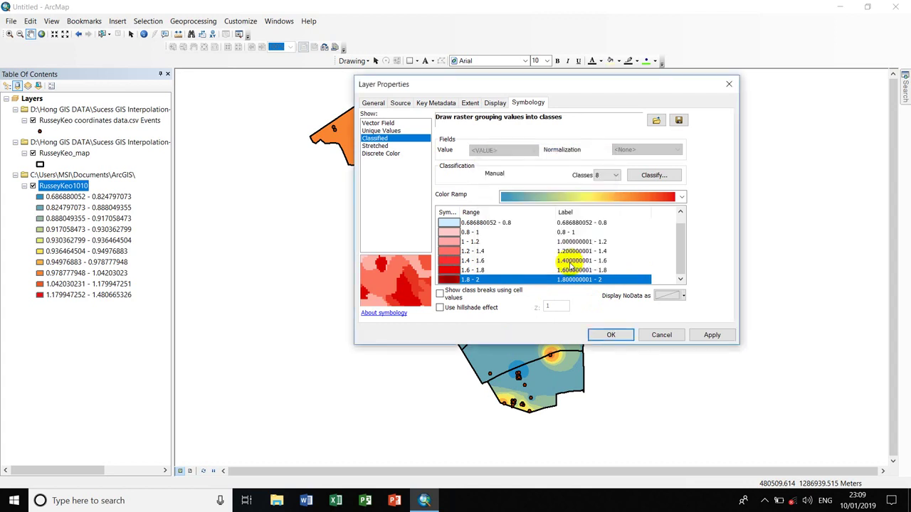
click(609, 335)
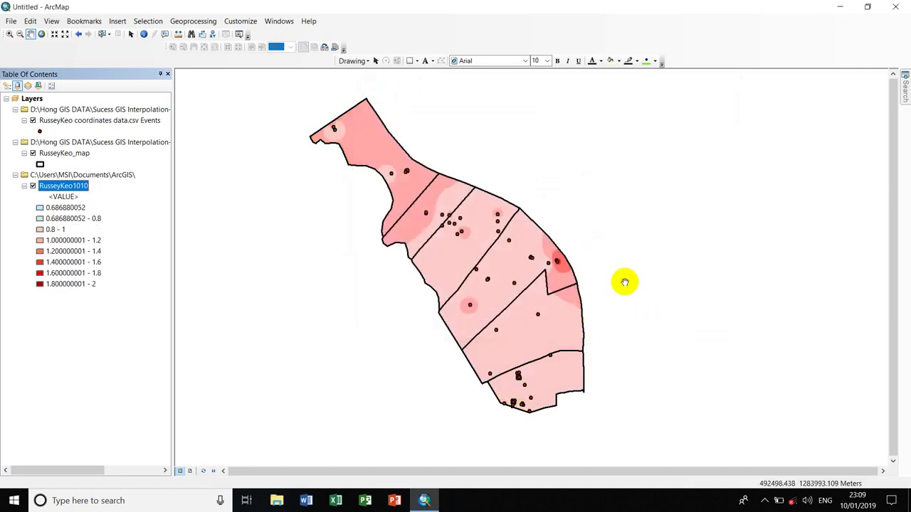
mouse_move(508, 265)
mouse_down()
mouse_move(524, 274)
mouse_move(513, 269)
mouse_up()
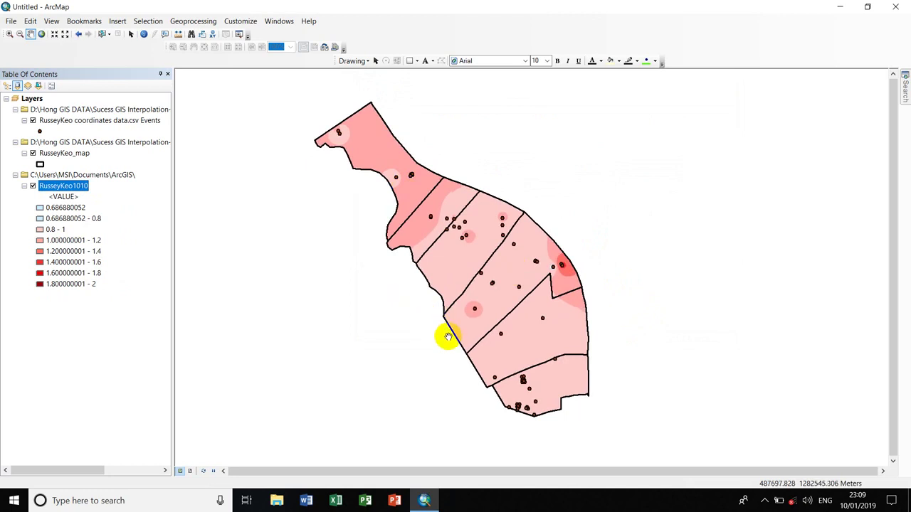
scroll(509, 287, up, 1)
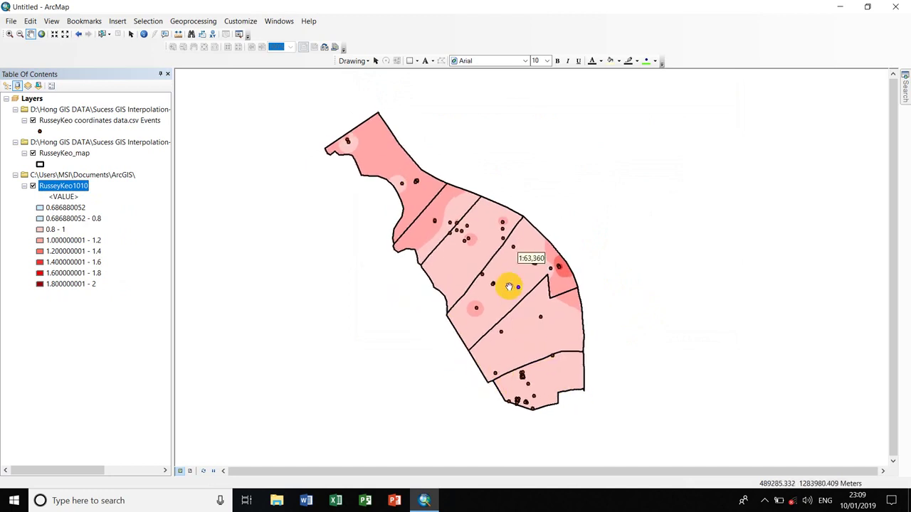
Examine the interpolated acceleration classes across the RusseyKeo map close up, hiding the borehole points layer for a clear view
scroll(509, 287, down, 4)
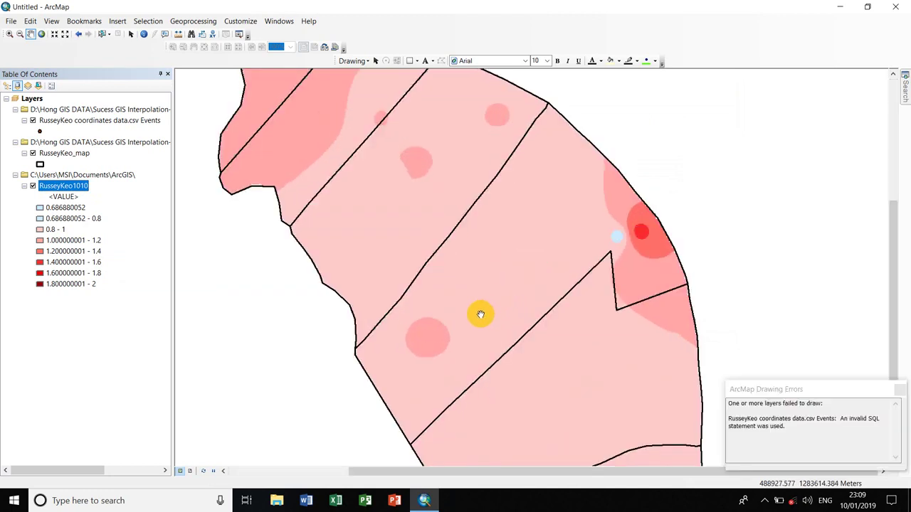
drag(481, 321, 515, 324)
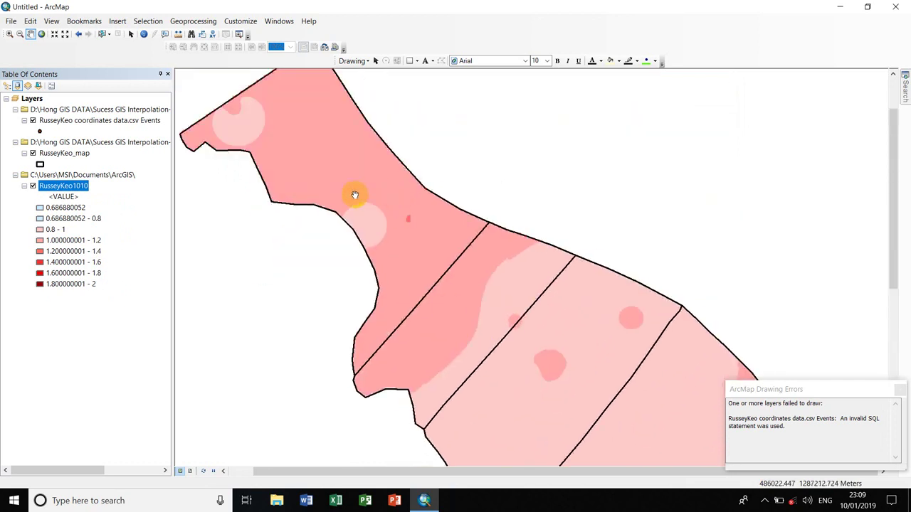
scroll(423, 250, down, 2)
scroll(449, 319, down, 2)
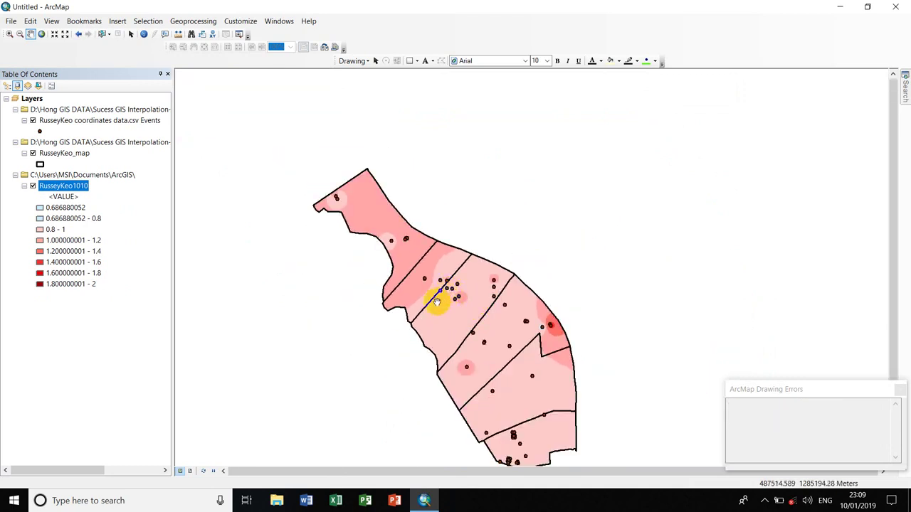
drag(443, 391, 466, 291)
scroll(432, 246, up, 1)
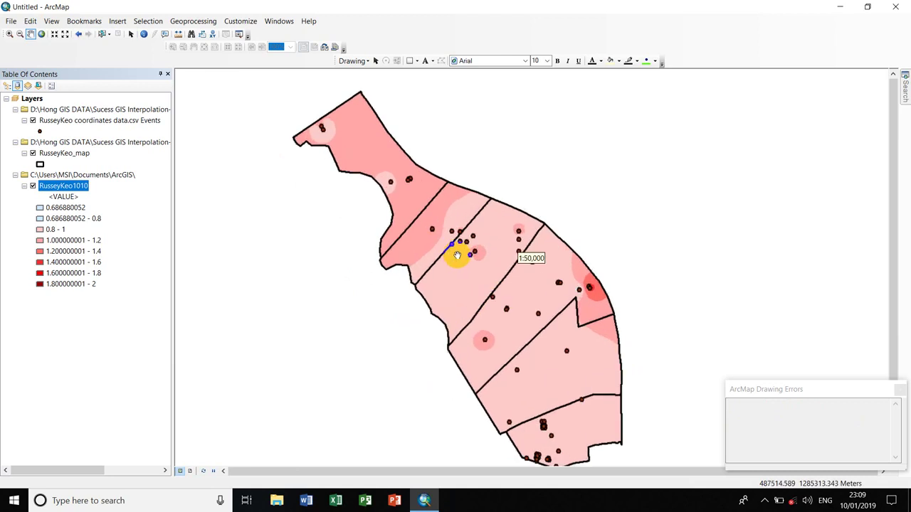
click(33, 120)
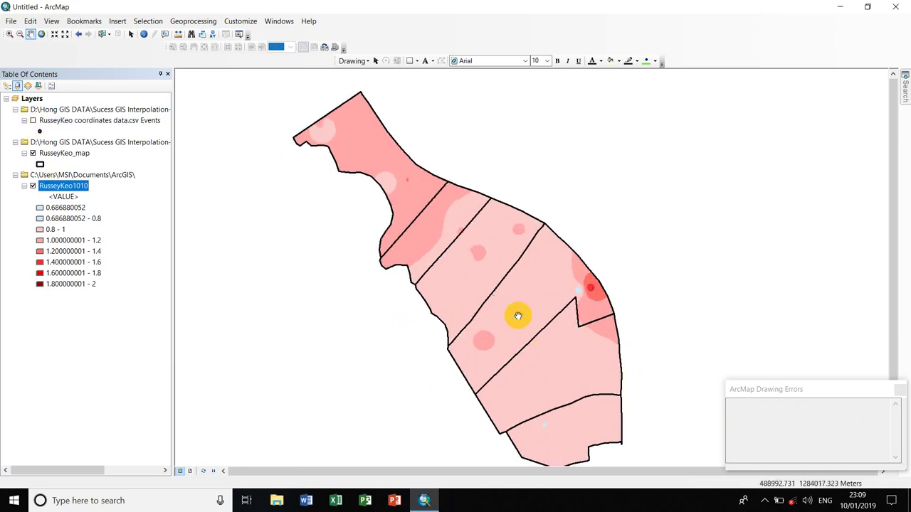
drag(484, 284, 442, 261)
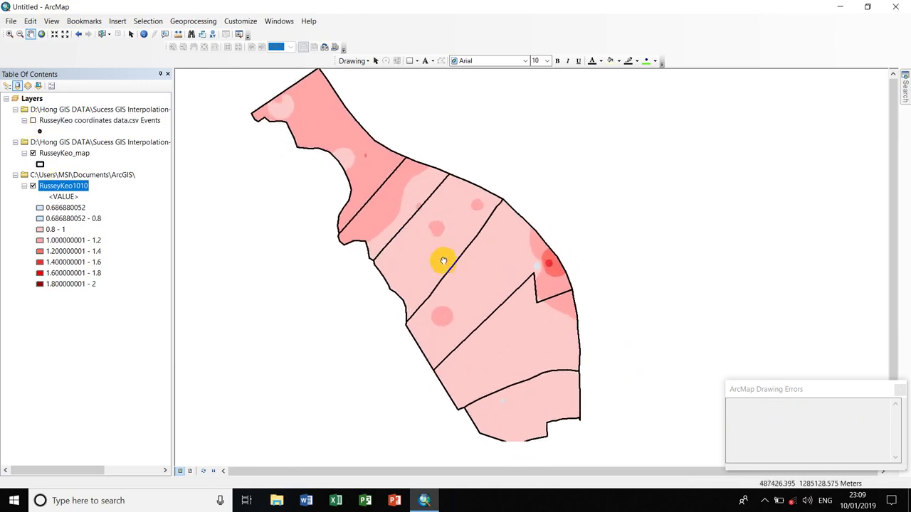
Compare the RusseyKeo_map boundary, the RusseyKeo1010 raster and the borehole points by hiding and showing each layer again
click(32, 153)
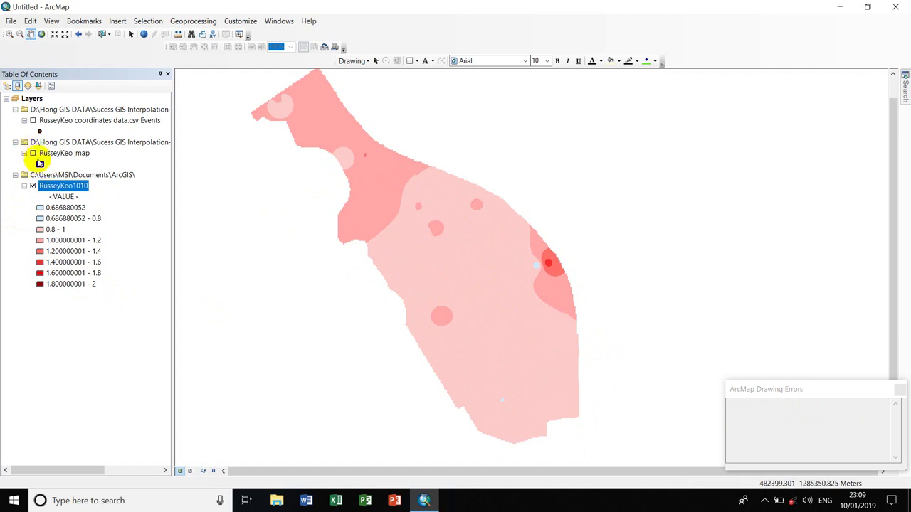
click(33, 153)
click(33, 185)
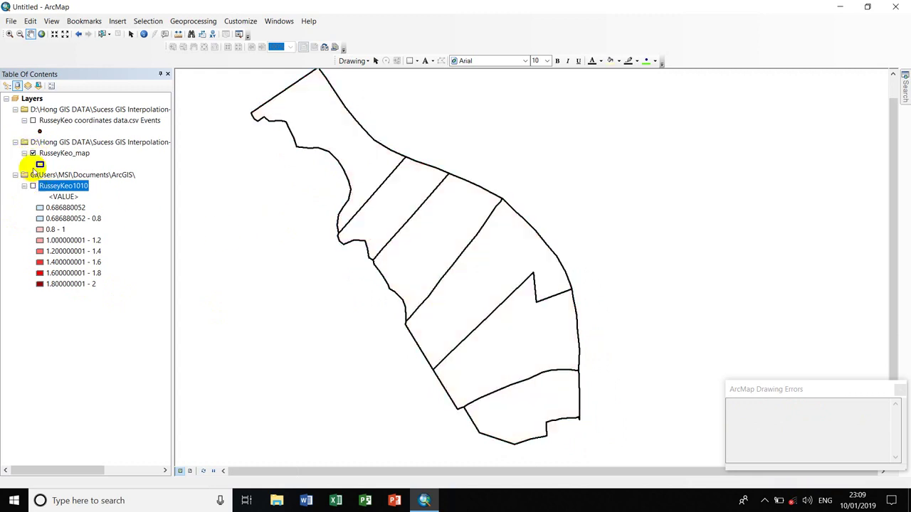
click(33, 120)
click(32, 186)
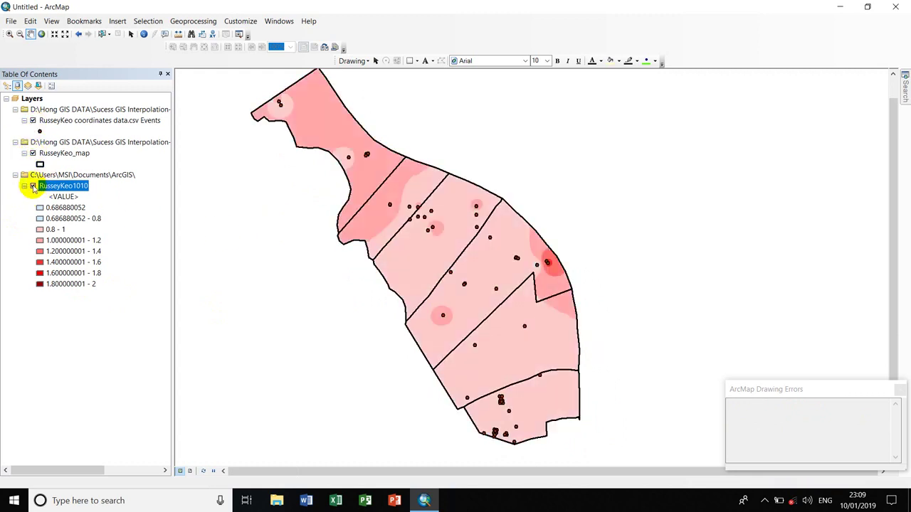
click(32, 120)
click(33, 120)
right_click(33, 186)
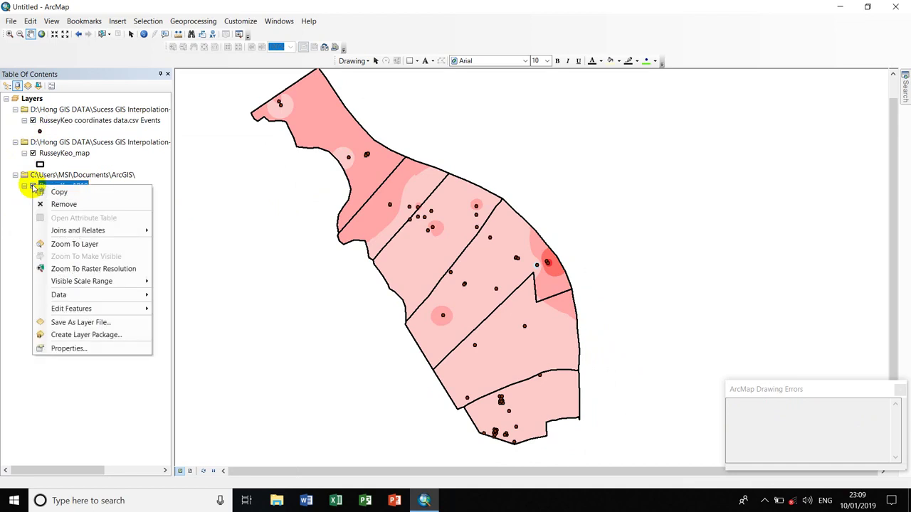
click(89, 322)
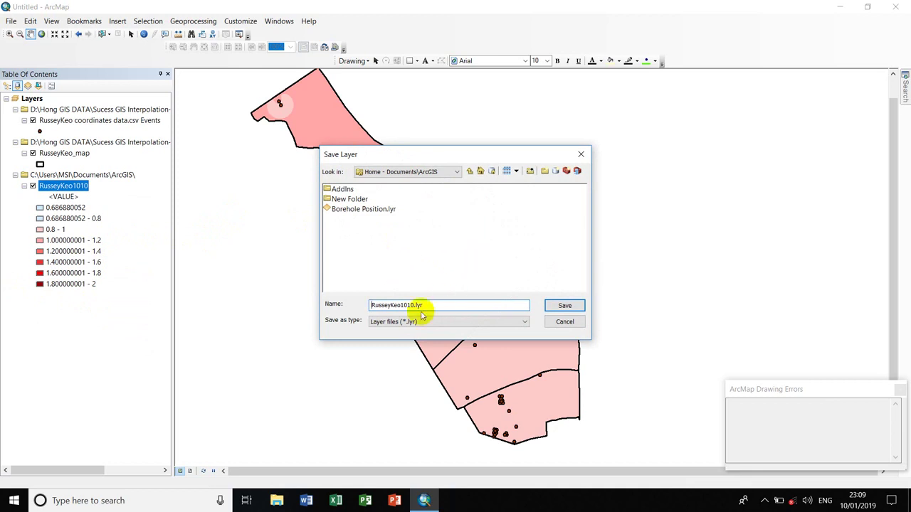
click(445, 322)
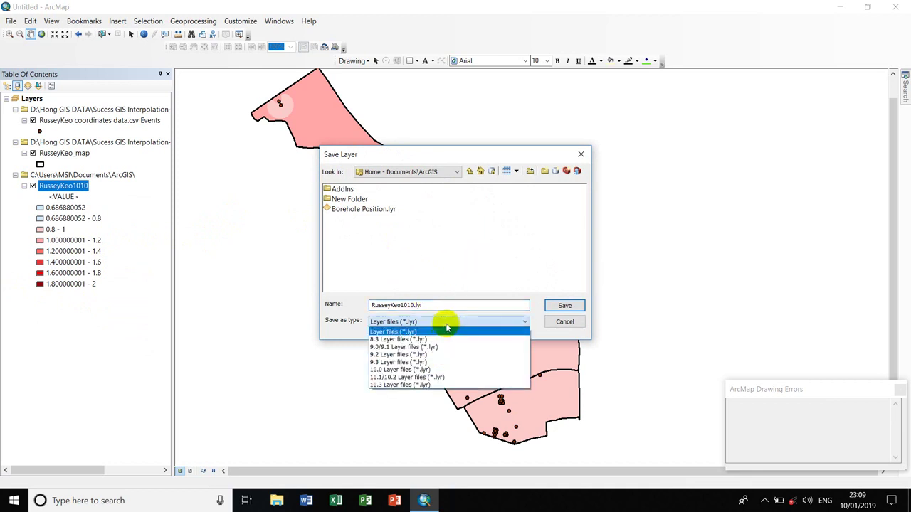
click(446, 327)
click(563, 323)
Save the map document to the Desktop as RusseyKeo1010 in ArcMap Document format and dismiss the drawing errors window
scroll(305, 258, up, 3)
scroll(437, 266, down, 3)
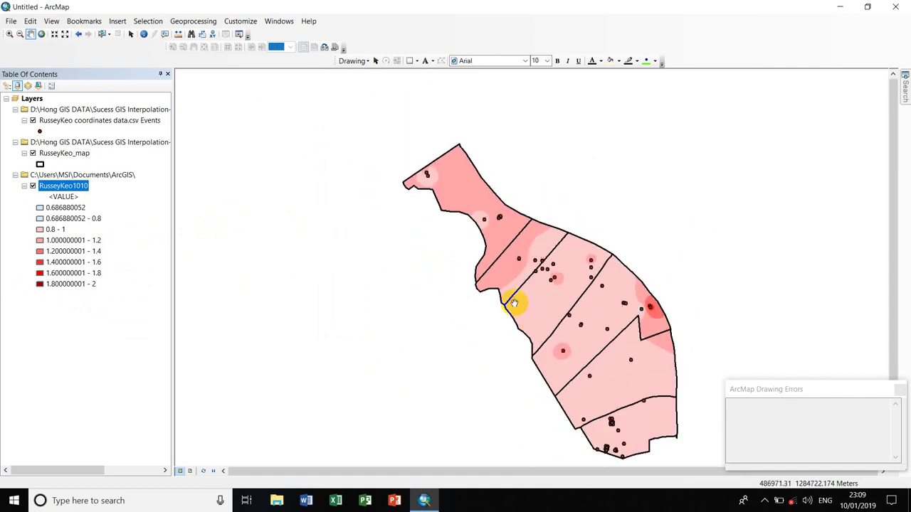
drag(456, 295, 372, 250)
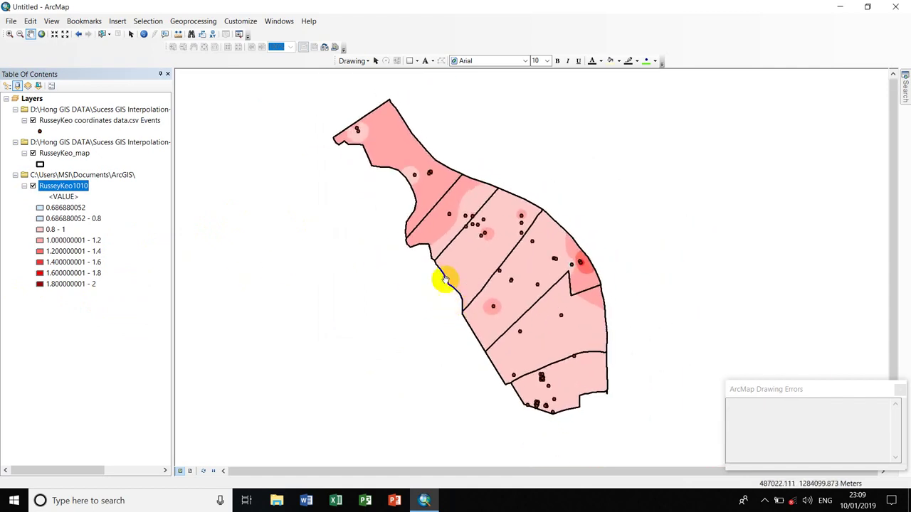
key(ctrl+s)
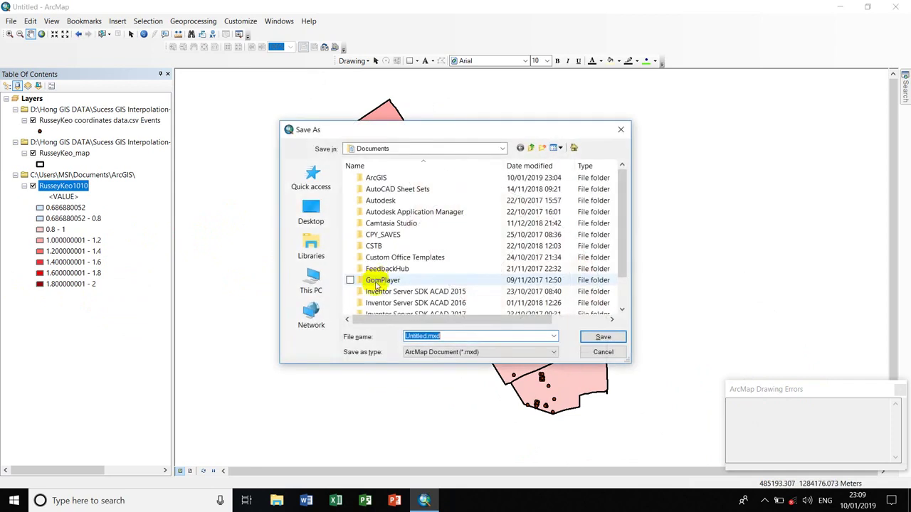
scroll(427, 277, down, 1)
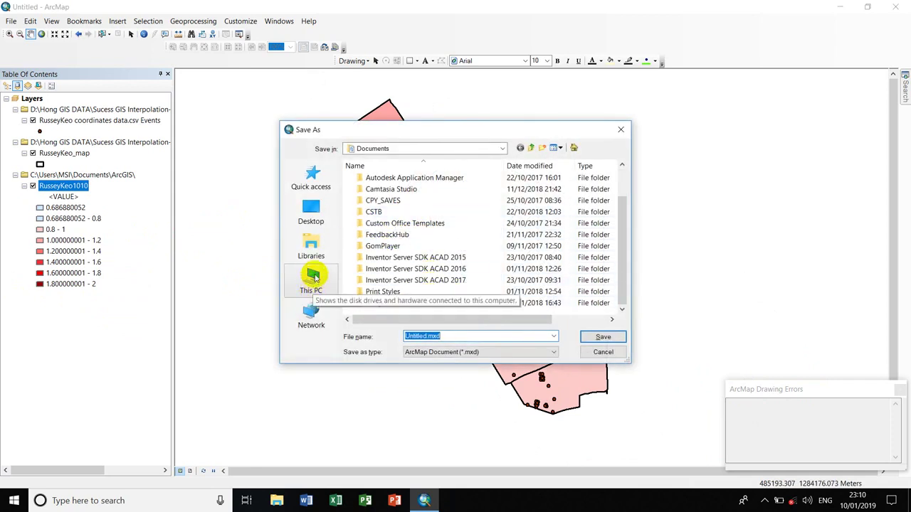
click(318, 211)
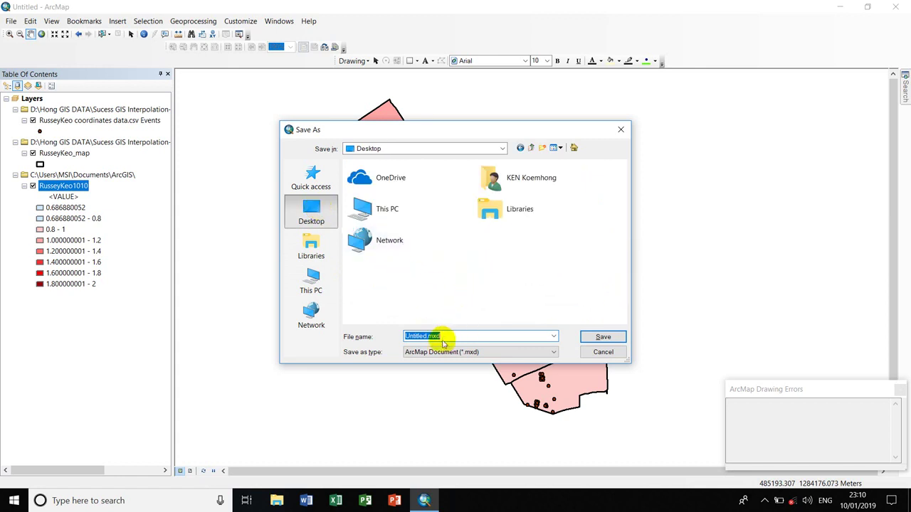
text(RusseyKeo1010)
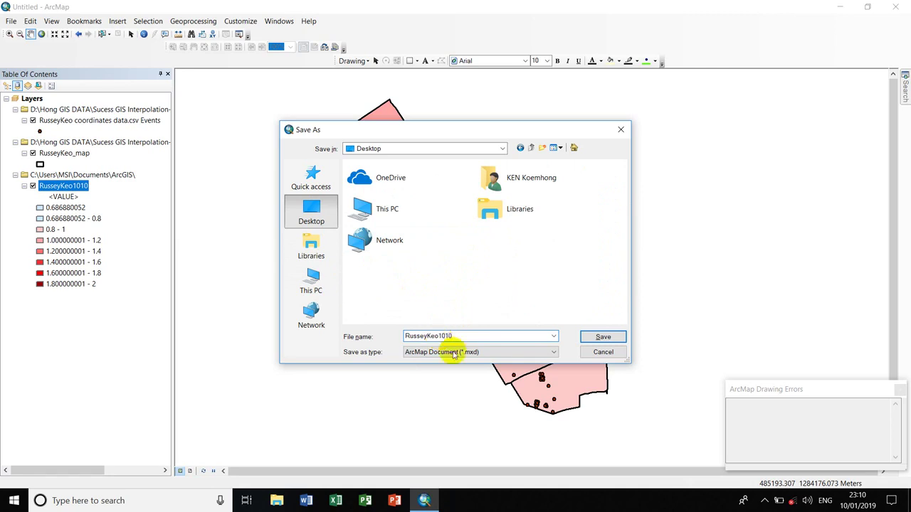
click(595, 336)
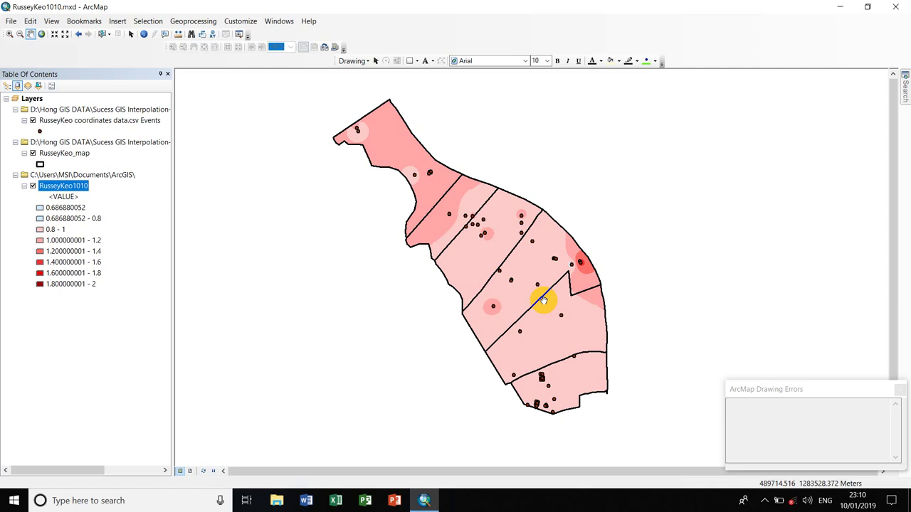
click(899, 390)
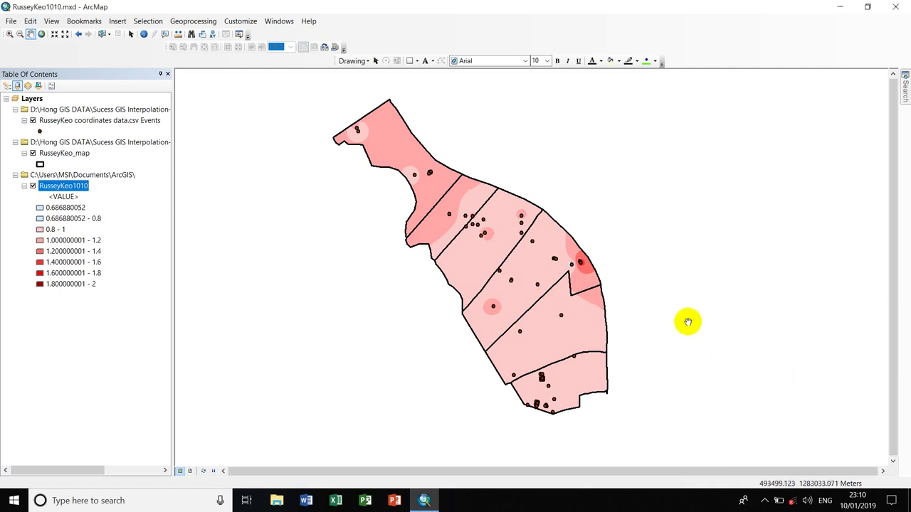
Close ArcMap, saving the changes to the RusseyKeo1010 map document
drag(583, 240, 604, 251)
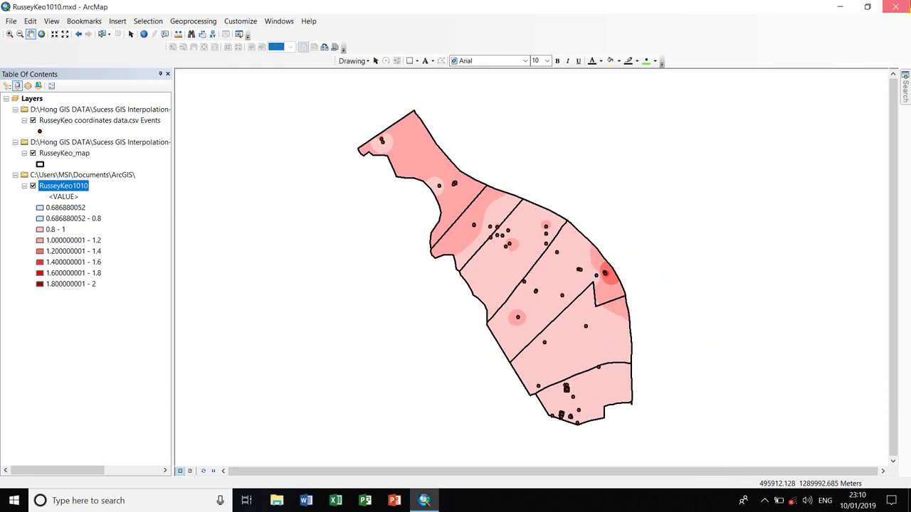
click(895, 6)
click(402, 274)
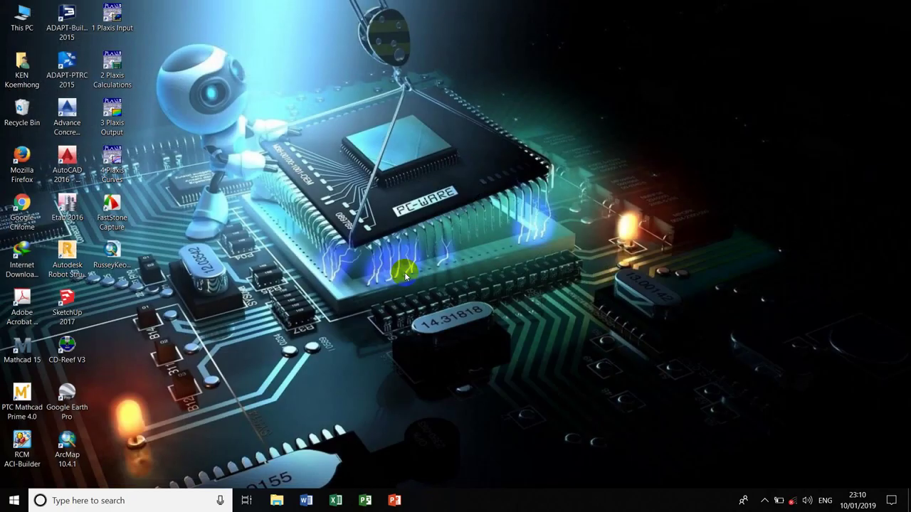
right_click(368, 116)
click(403, 148)
right_click(340, 106)
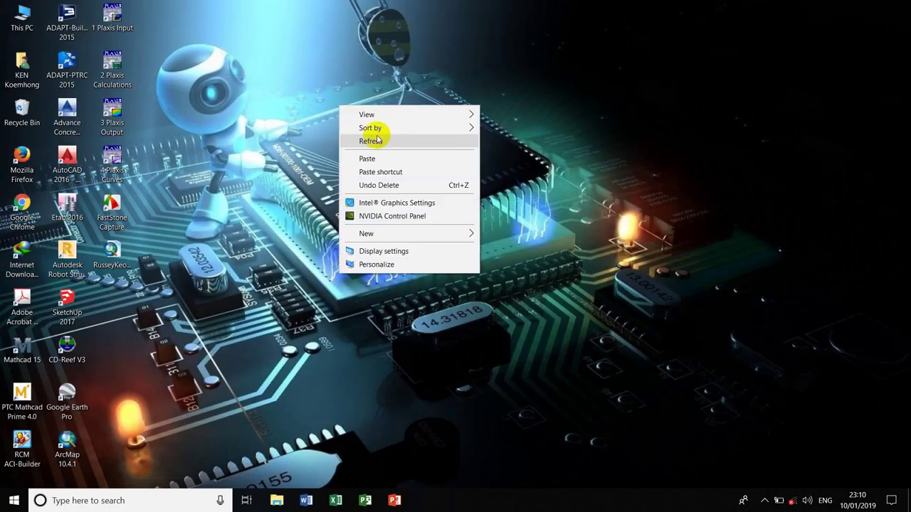
click(371, 141)
right_click(320, 105)
click(384, 138)
right_click(309, 113)
click(342, 147)
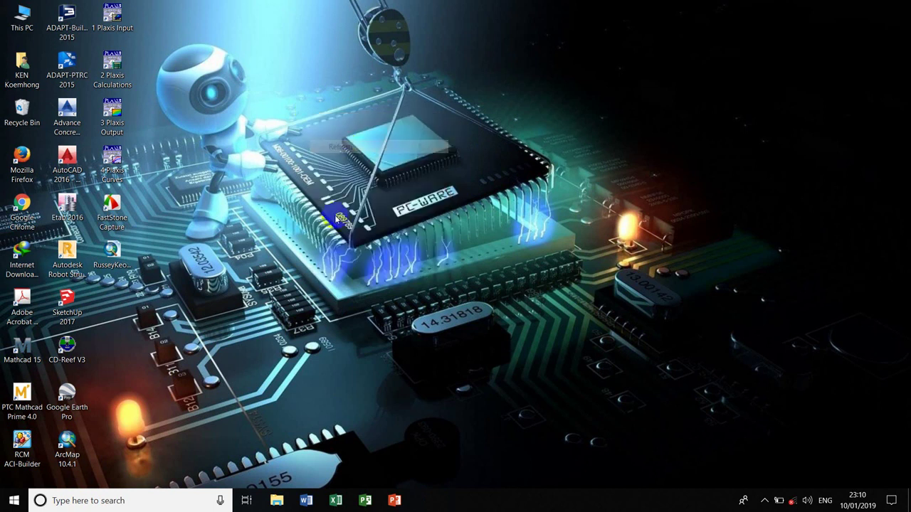
Reopen the RusseyKeo1010.mxd map document from the desktop in ArcMap and check the saved map
mouse_move(113, 265)
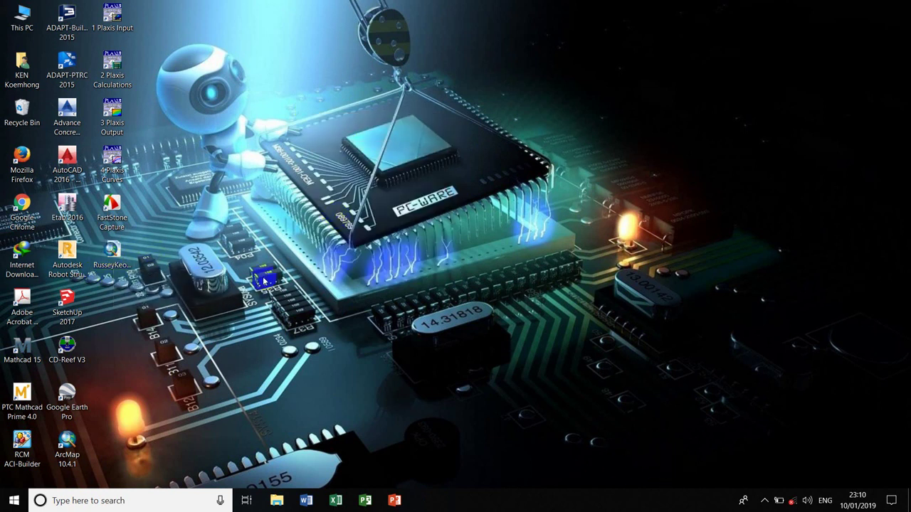
click(115, 257)
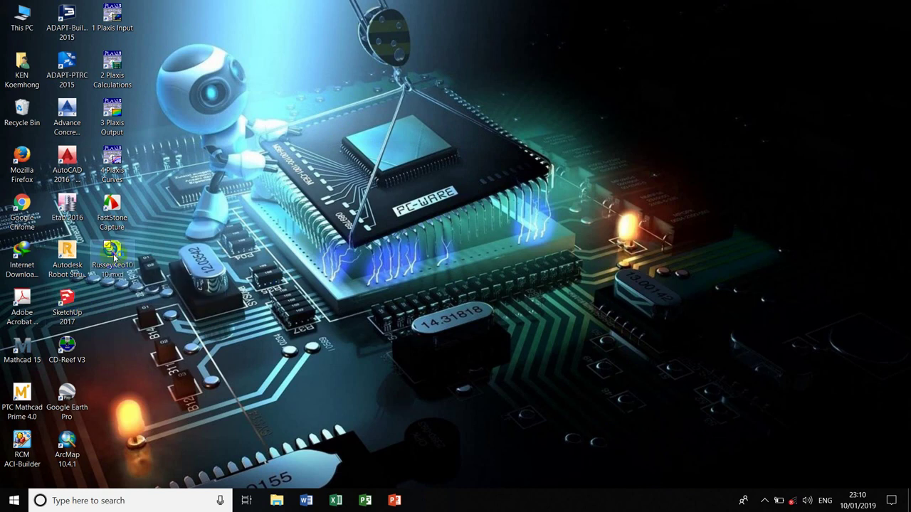
mouse_move(114, 256)
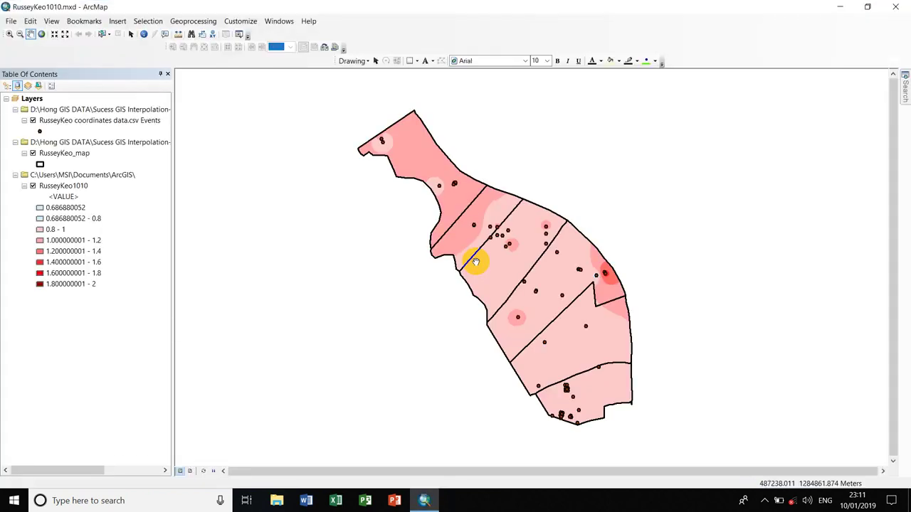
drag(472, 270, 467, 290)
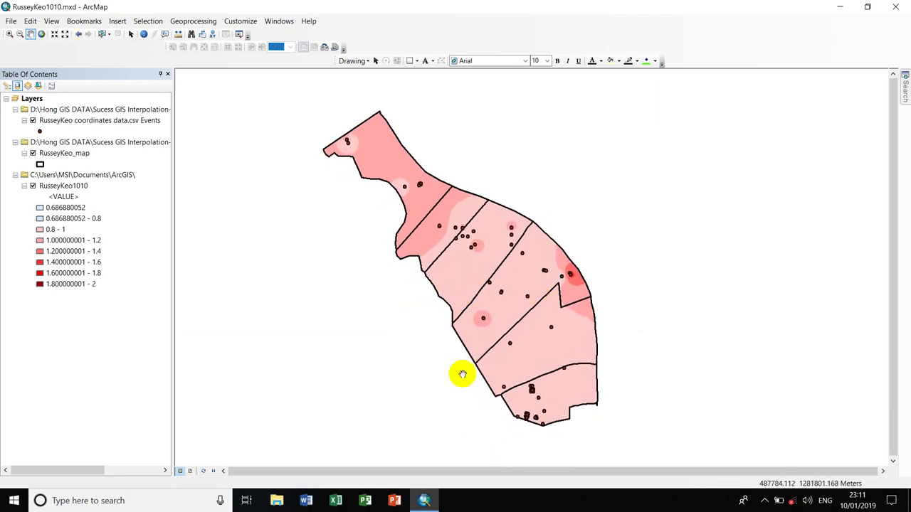
click(763, 501)
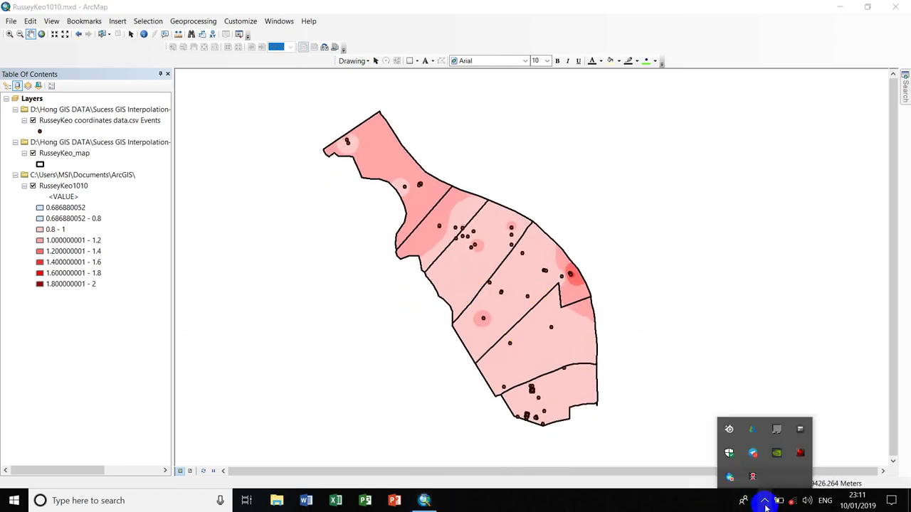